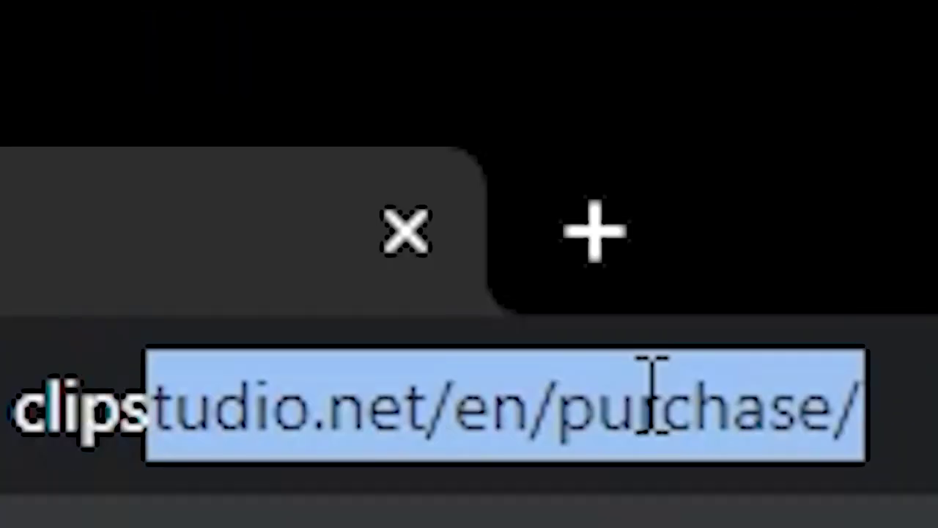
# - Open the Clip Studio purchase page at clipstudio.net/en/purchase/ in the browser
pyautogui.write('tudio.ent')
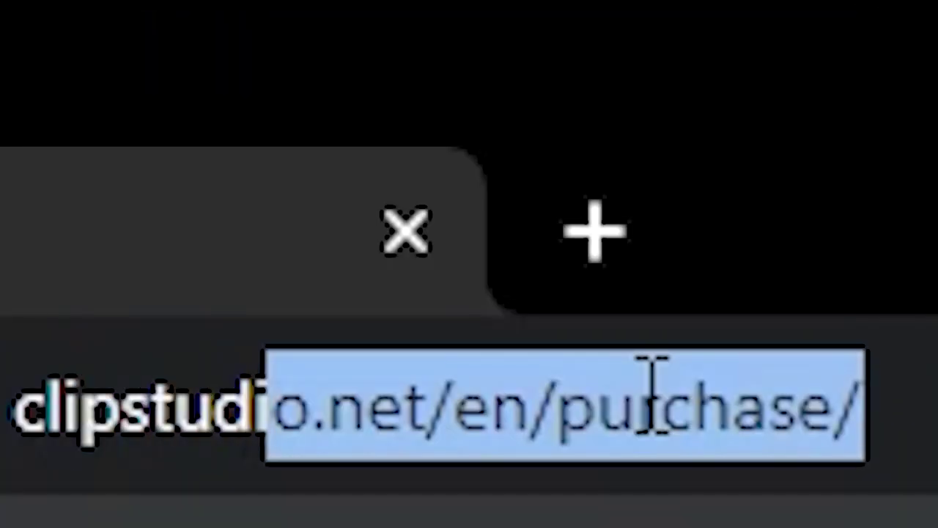
pyautogui.press('BackSpace')
pyautogui.press('BackSpace')
pyautogui.press('BackSpace')
pyautogui.write('ne')
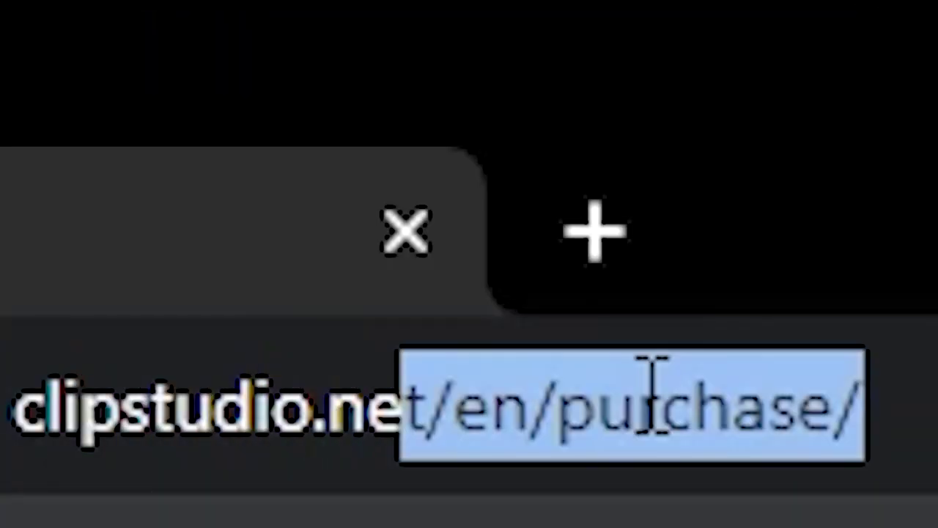
pyautogui.press('Return')
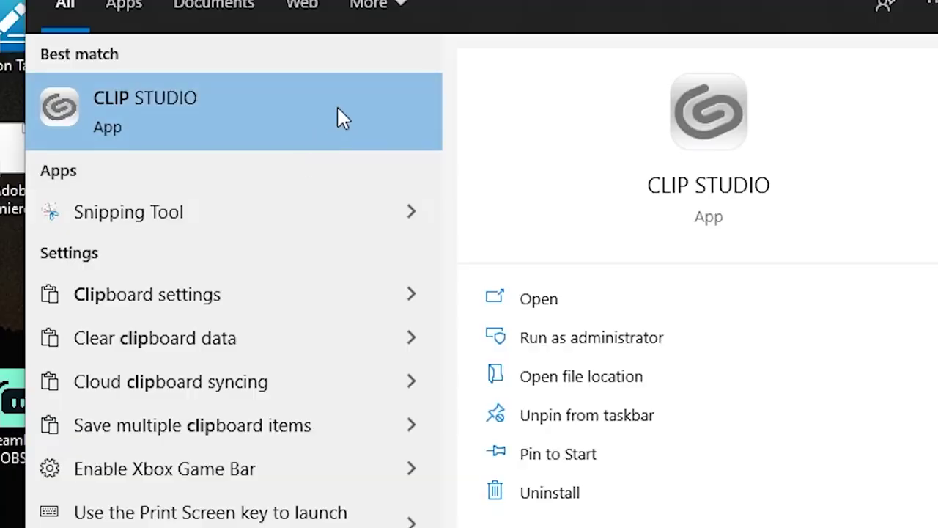
# - Launch CLIP STUDIO and create a new illustration canvas in Clip Studio Paint, 3840 × 2160 px at resolution 300
pyautogui.click(338, 110)
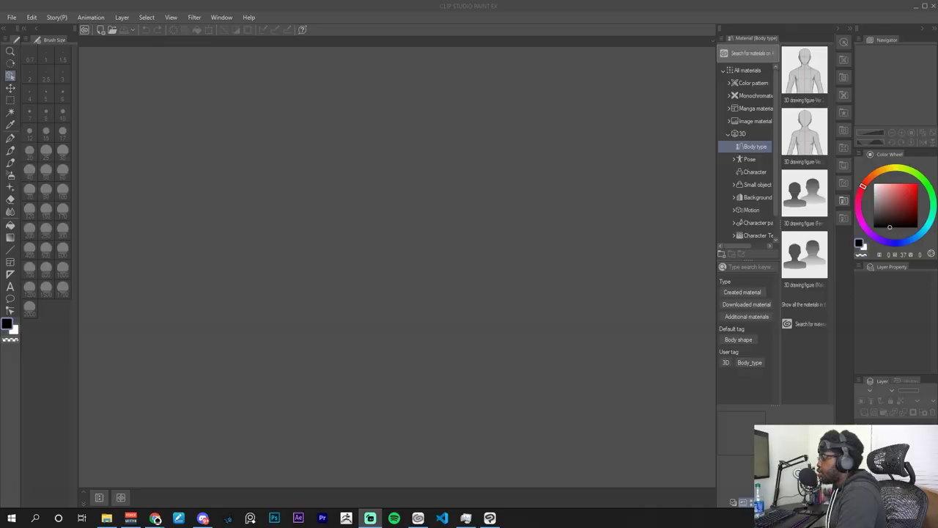
pyautogui.click(12, 20)
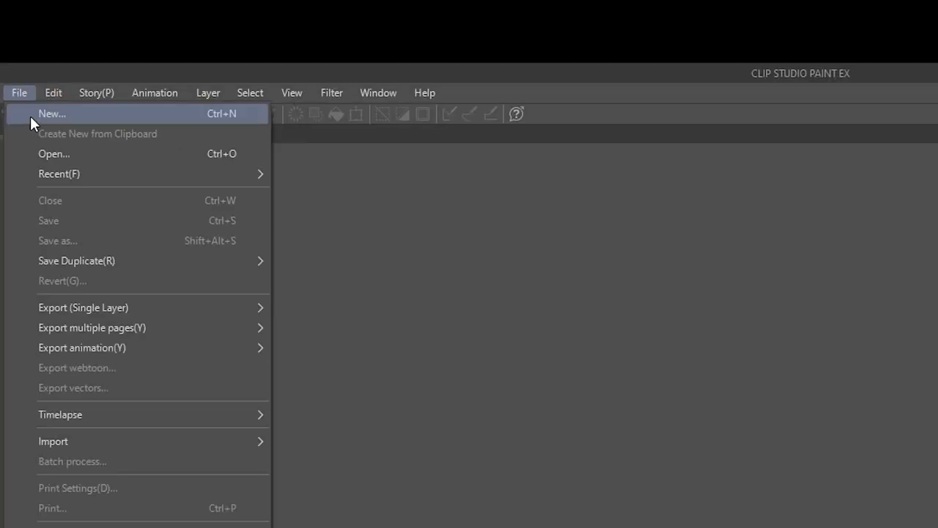
pyautogui.click(19, 33)
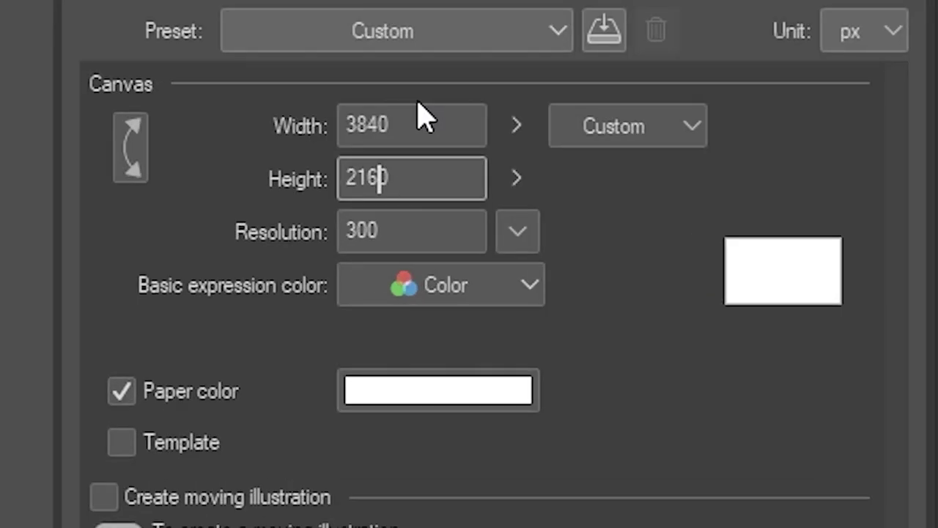
pyautogui.click(411, 192)
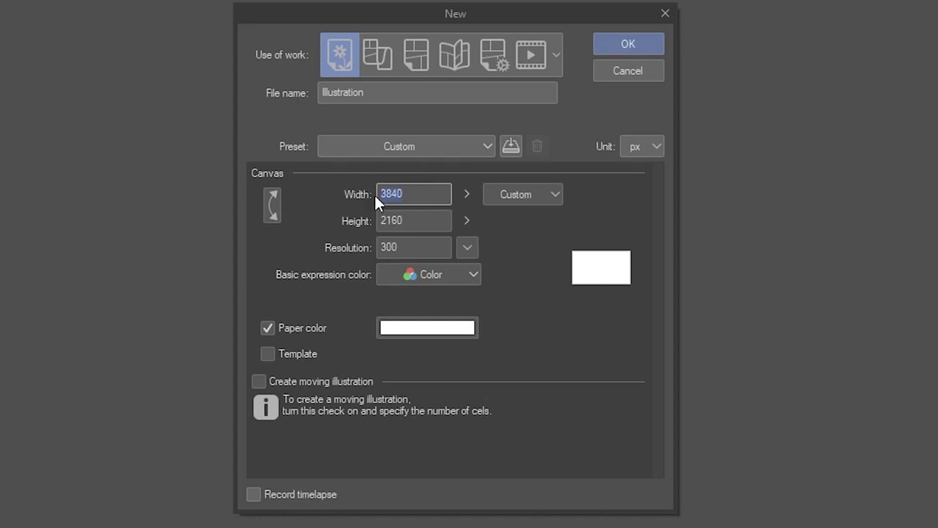
pyautogui.moveTo(426, 215); pyautogui.dragTo(378, 219)
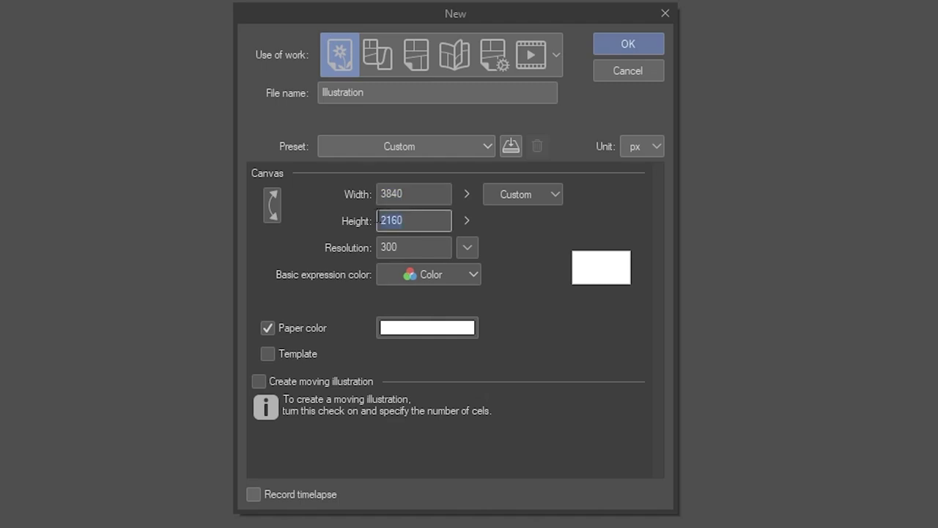
pyautogui.moveTo(424, 247); pyautogui.dragTo(365, 247)
pyautogui.click(421, 241)
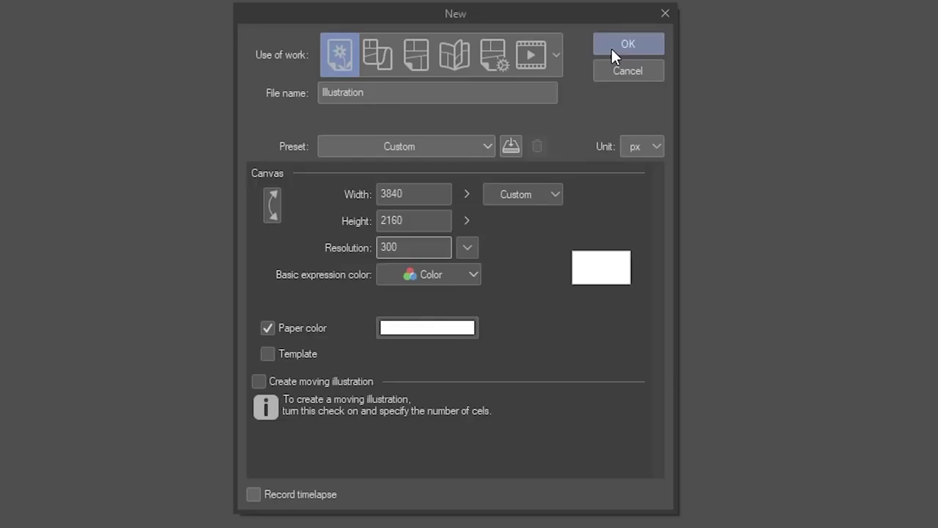
pyautogui.click(612, 48)
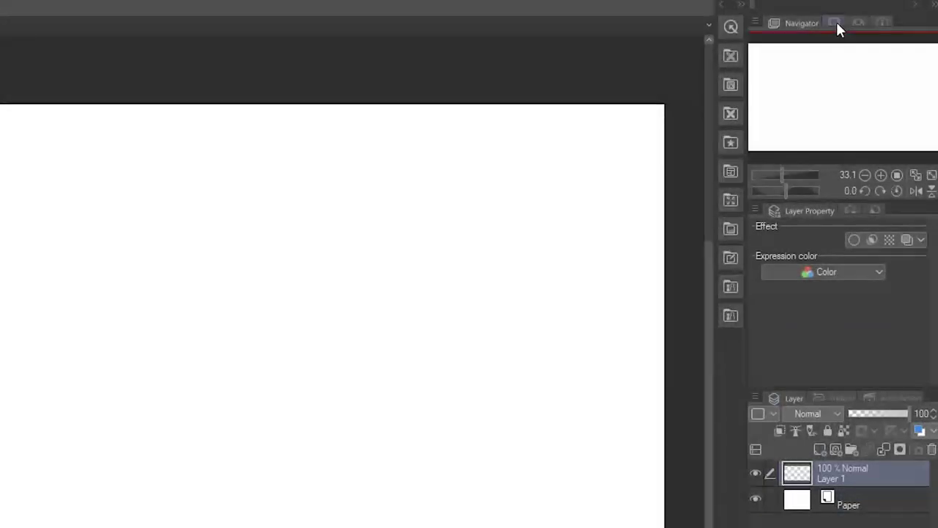
# - Detach the Sub View and the other extra palettes docked with the Navigator and close them
pyautogui.moveTo(837, 24); pyautogui.dragTo(120, 224)
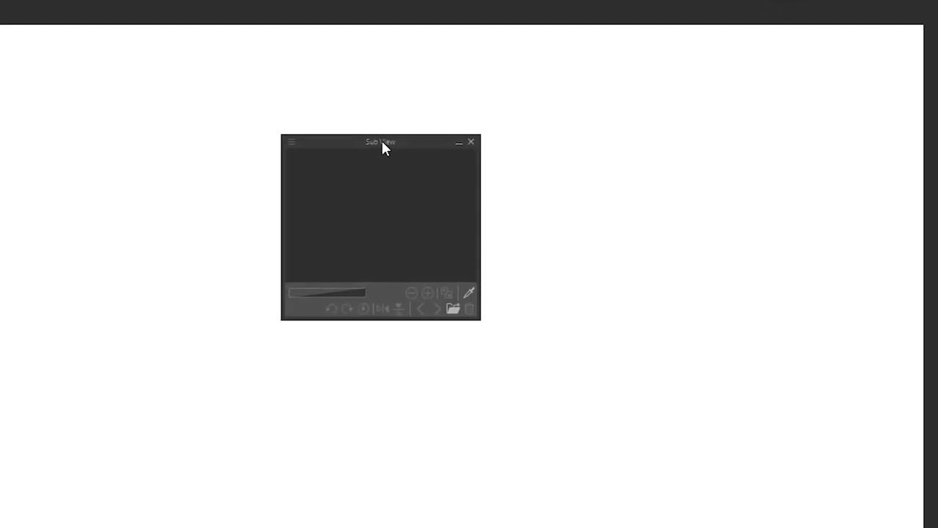
pyautogui.moveTo(382, 143); pyautogui.dragTo(400, 161)
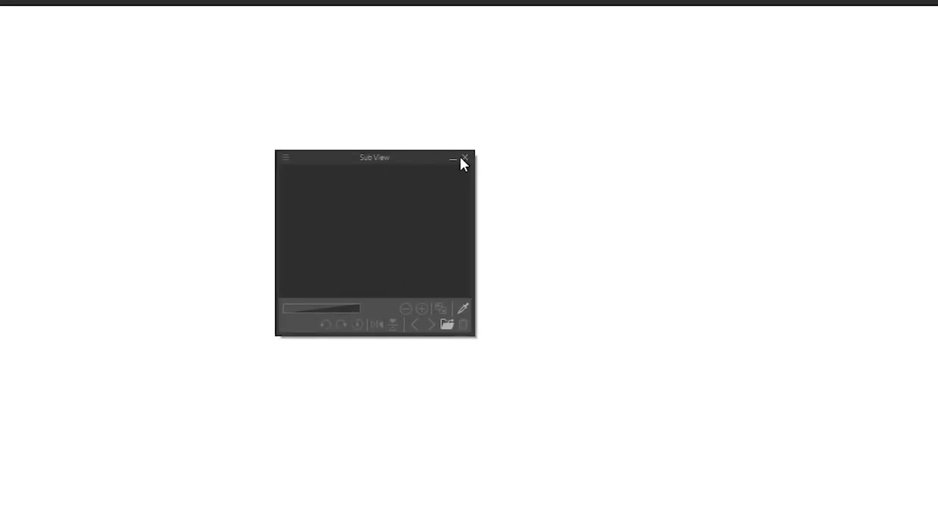
pyautogui.click(464, 157)
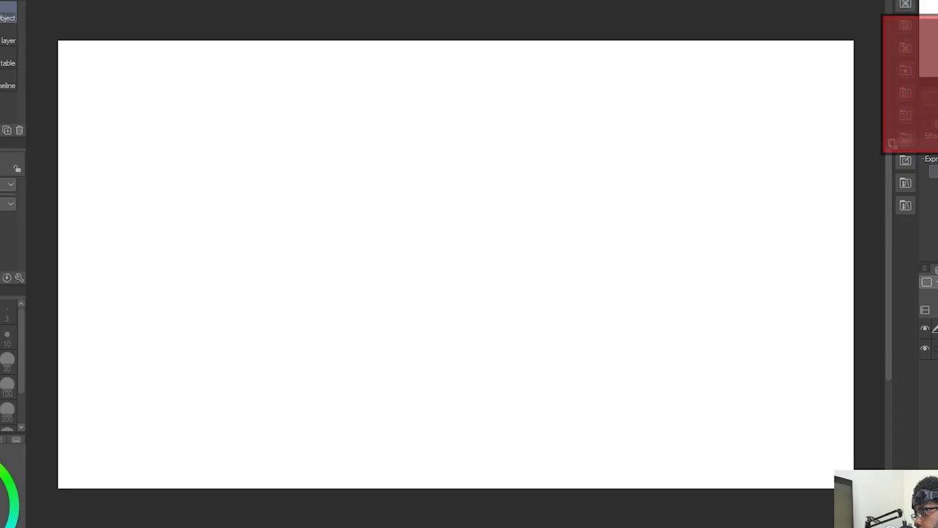
pyautogui.moveTo(917, 52)
pyautogui.mouseDown()
pyautogui.moveTo(358, 111)
pyautogui.moveTo(366, 124)
pyautogui.mouseUp()
pyautogui.click(417, 117)
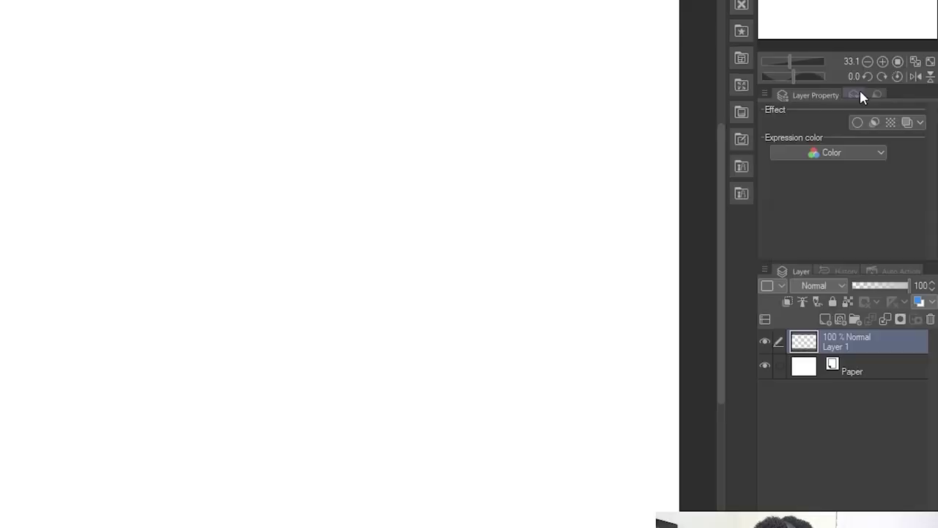
# - Remove the Search Layer, Animation cels and Auto Action palettes from the Layer Property and Layer palette groups
pyautogui.click(859, 90)
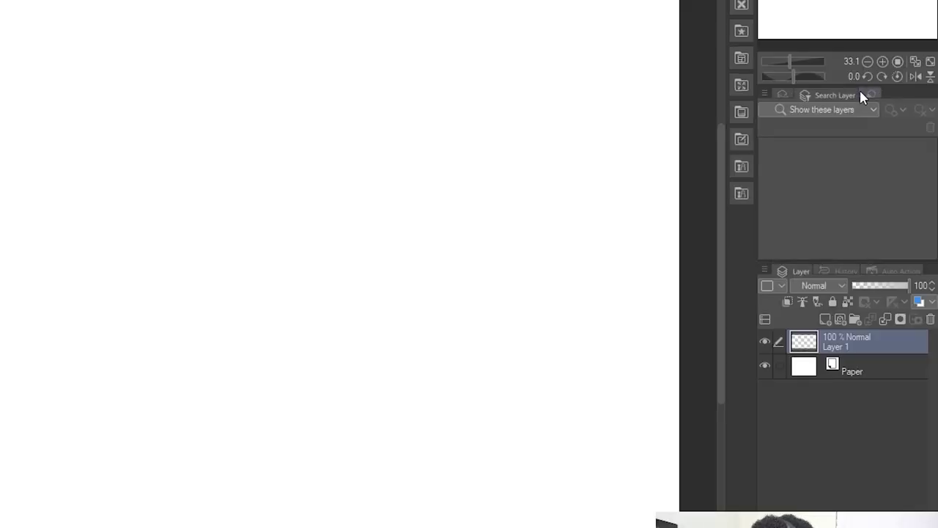
pyautogui.click(595, 131)
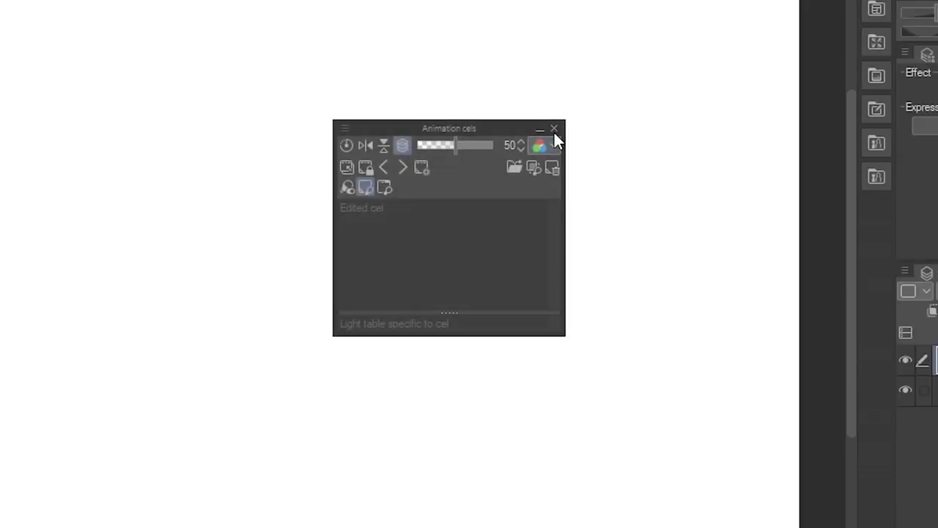
pyautogui.click(554, 133)
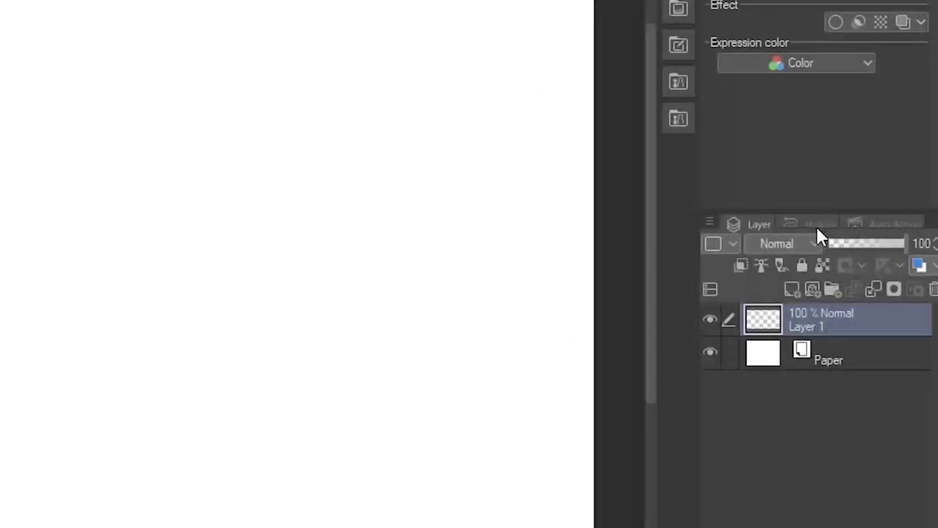
pyautogui.click(818, 224)
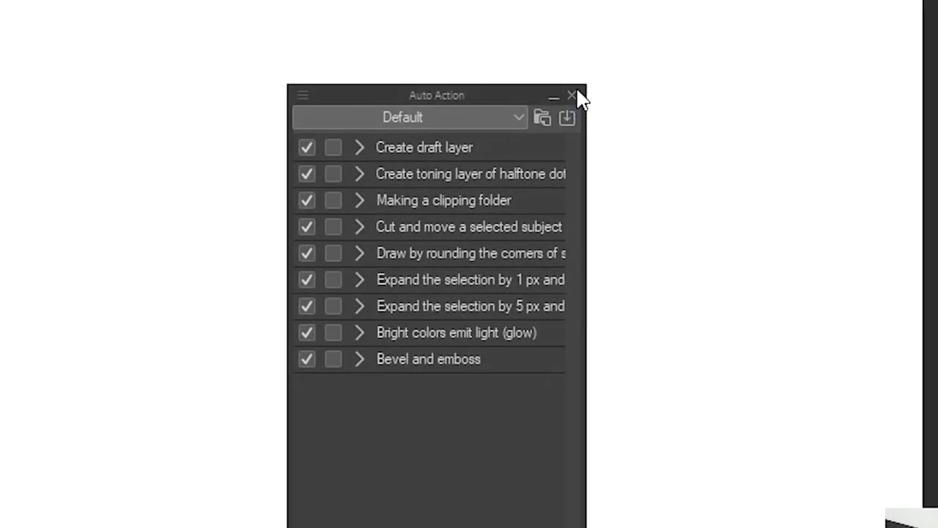
pyautogui.click(573, 96)
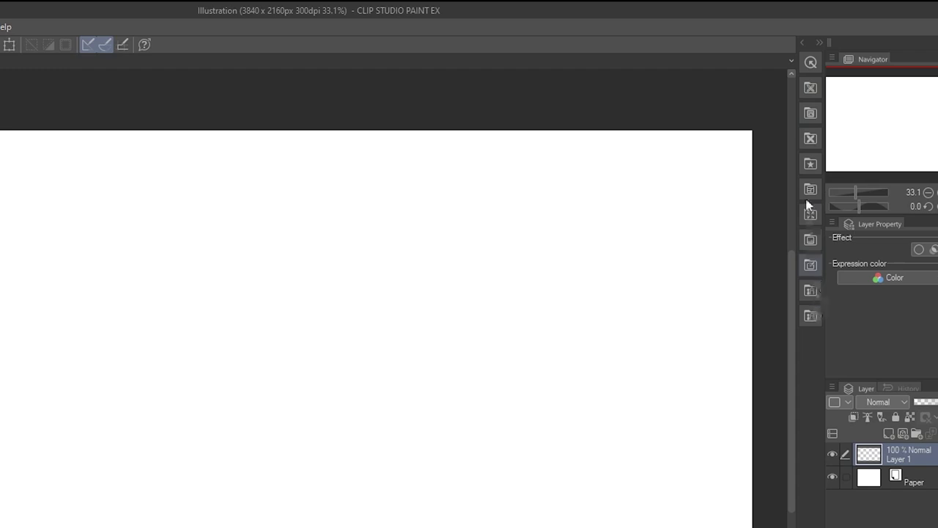
# - Close the Color pattern material palette and the Tool property palette
pyautogui.click(807, 99)
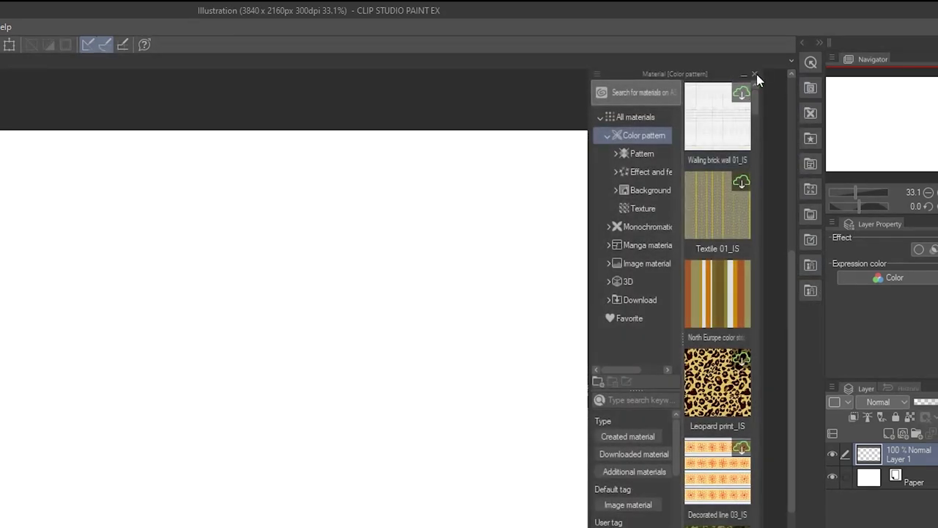
pyautogui.moveTo(18, 11); pyautogui.dragTo(344, 110)
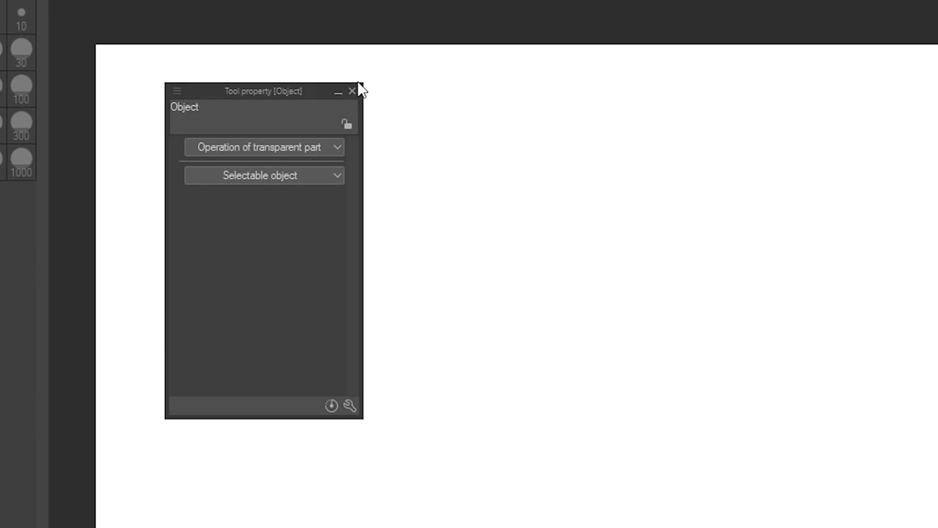
pyautogui.click(353, 90)
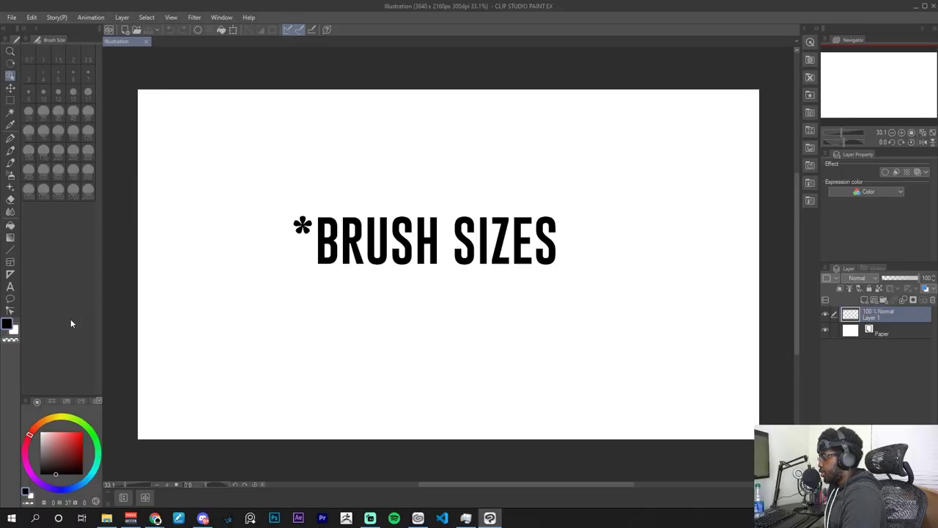
# - Dock the Color Wheel between the Layer Property and Layer palettes and narrow that palette dock
pyautogui.click(26, 402)
pyautogui.click(28, 390)
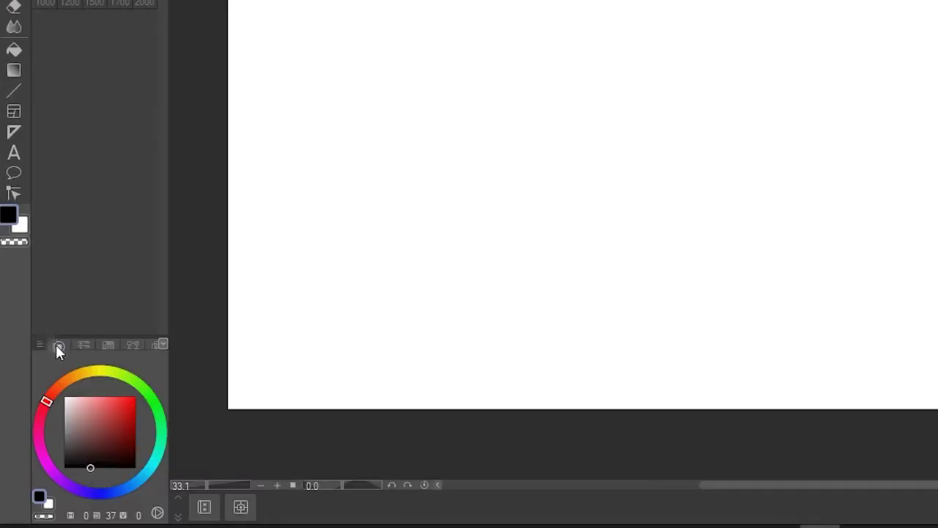
pyautogui.moveTo(58, 351); pyautogui.dragTo(859, 170)
pyautogui.moveTo(874, 212); pyautogui.dragTo(875, 268)
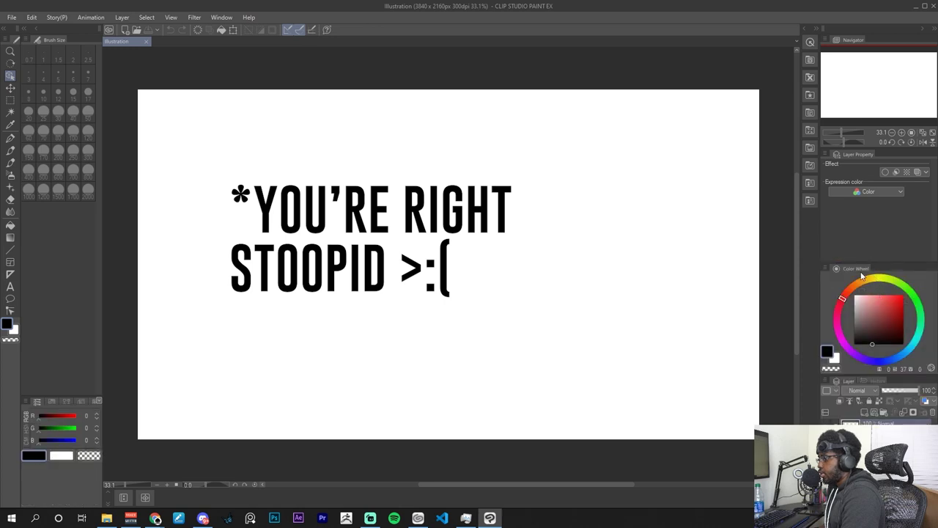
pyautogui.moveTo(820, 201)
pyautogui.mouseDown()
pyautogui.moveTo(774, 197)
pyautogui.moveTo(847, 205)
pyautogui.moveTo(806, 203)
pyautogui.mouseUp()
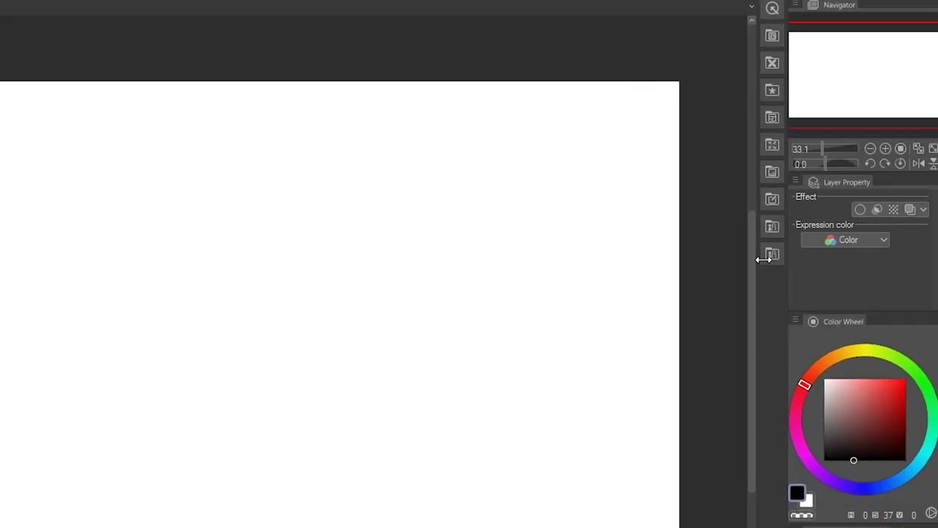
pyautogui.moveTo(736, 257); pyautogui.dragTo(750, 256)
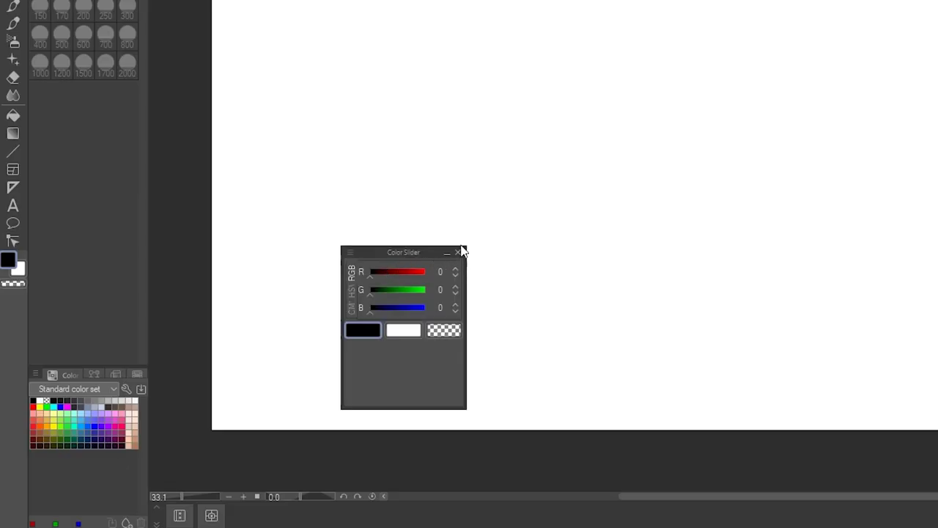
# - Detach and close the Color Slider, Color Set and remaining color palettes below the brush sizes
pyautogui.click(462, 252)
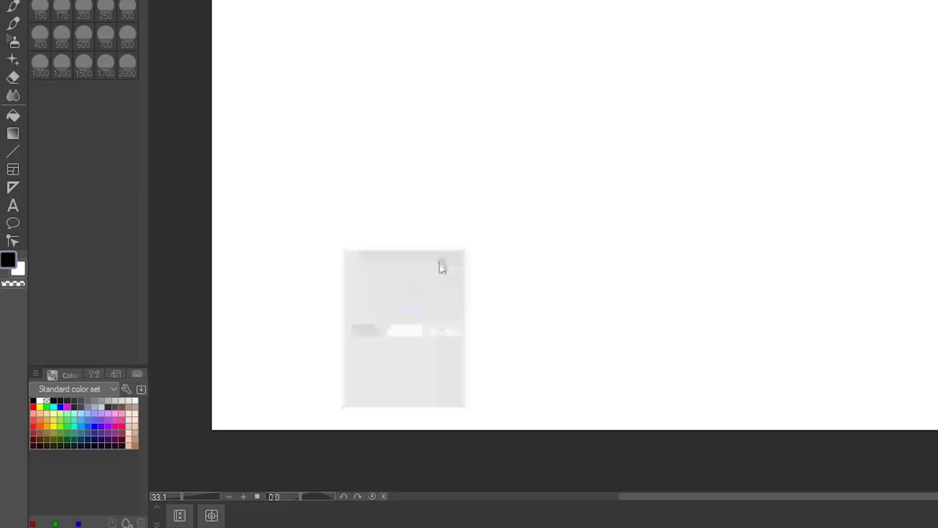
pyautogui.moveTo(140, 375); pyautogui.dragTo(343, 328)
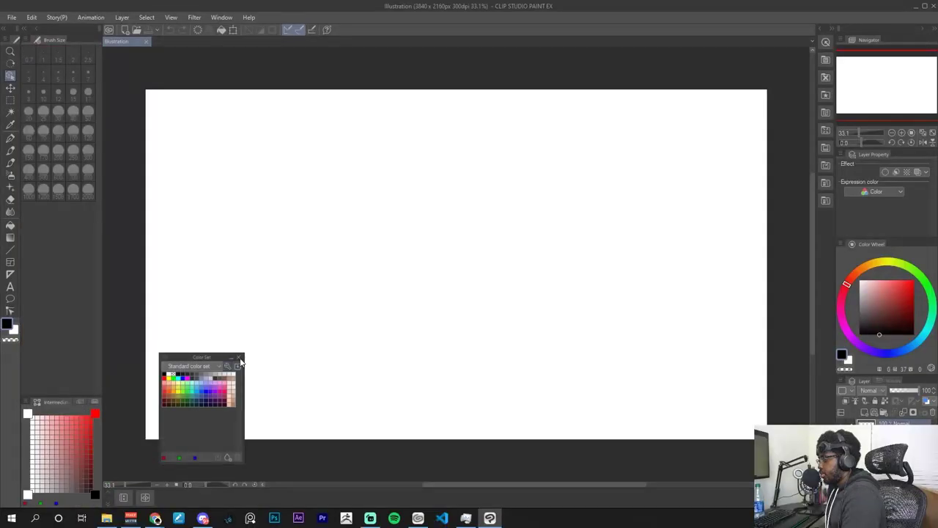
pyautogui.click(238, 358)
pyautogui.moveTo(58, 402); pyautogui.dragTo(236, 337)
pyautogui.click(276, 338)
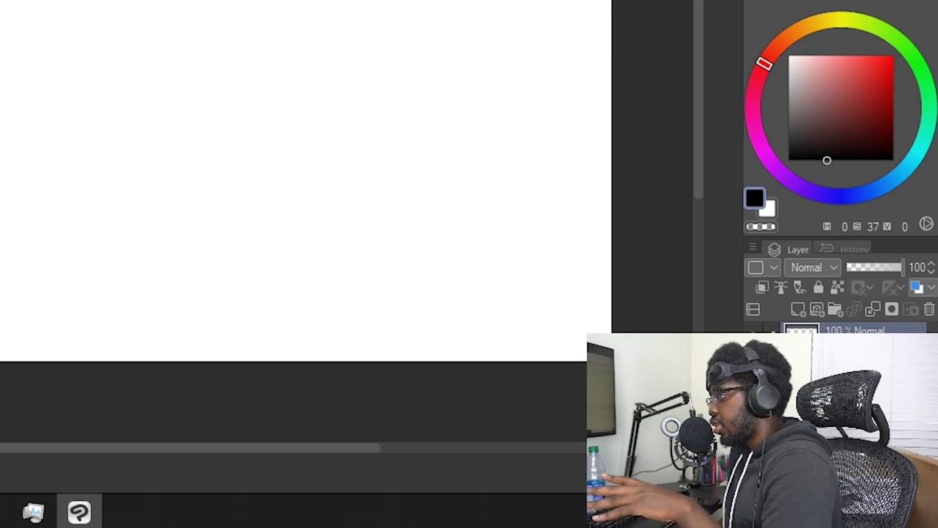
# - Register the current palette layout as a workspace named DrawingCanvas and select it in the workspace list
pyautogui.click(222, 17)
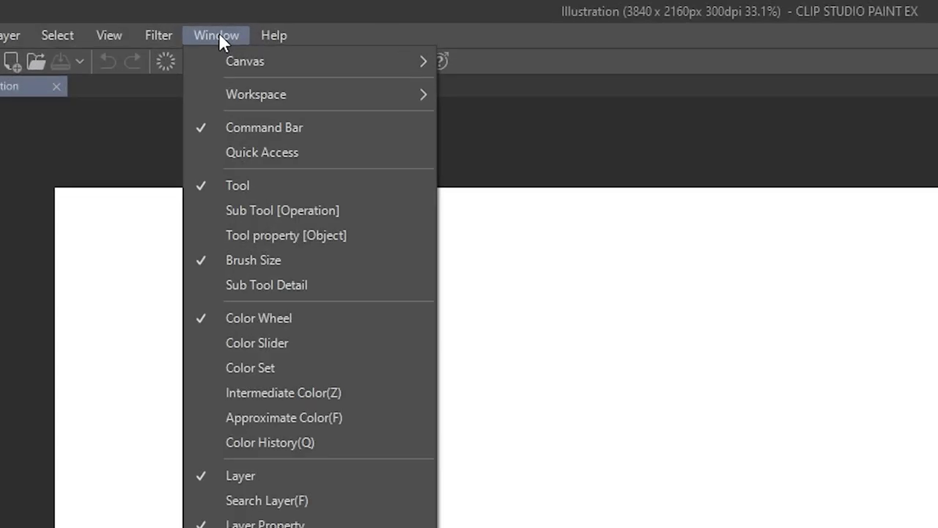
pyautogui.moveTo(223, 45)
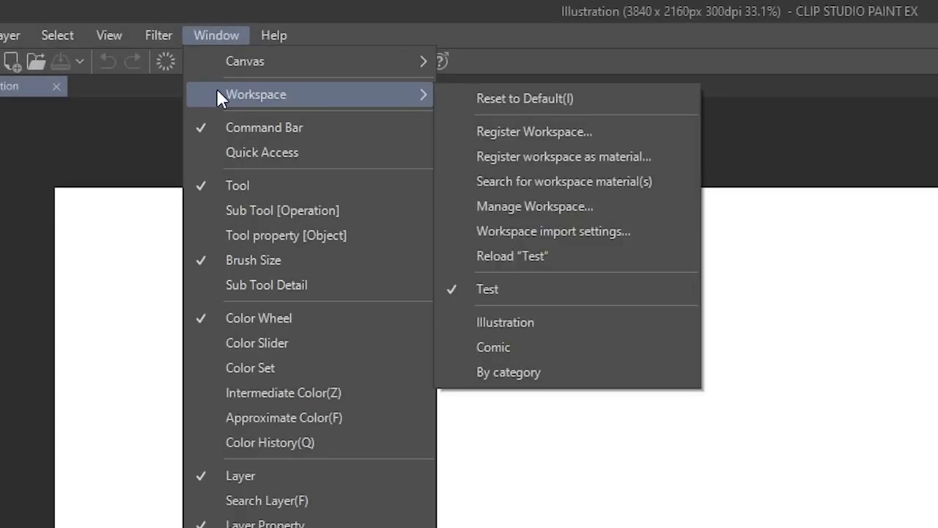
pyautogui.click(564, 130)
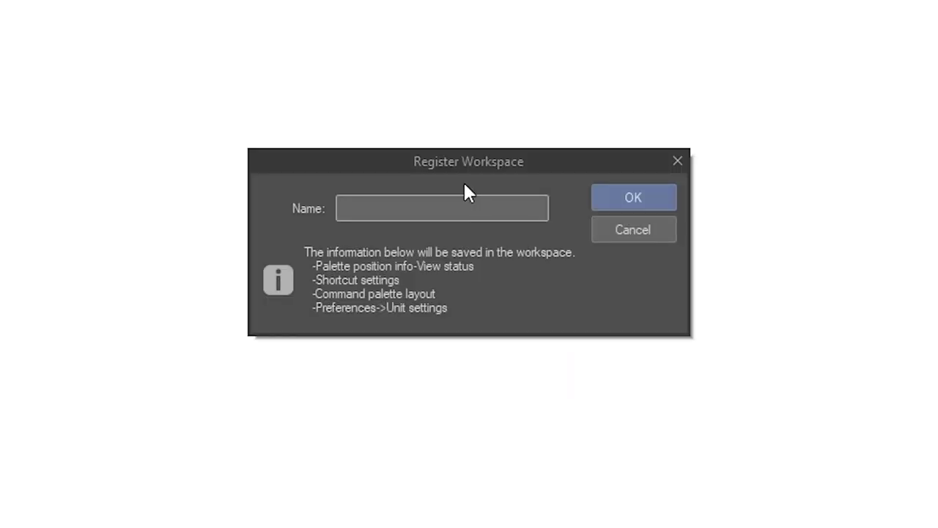
pyautogui.write('DrawingCanvas')
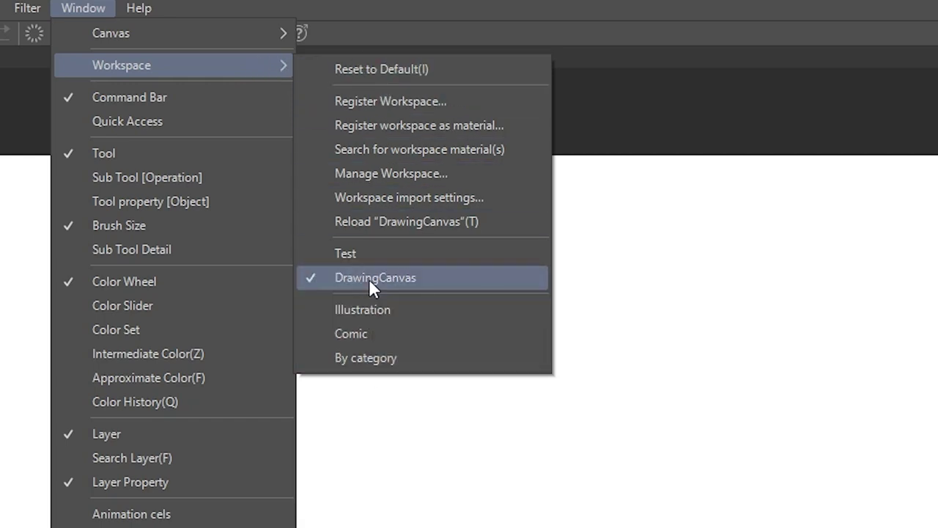
pyautogui.click(368, 279)
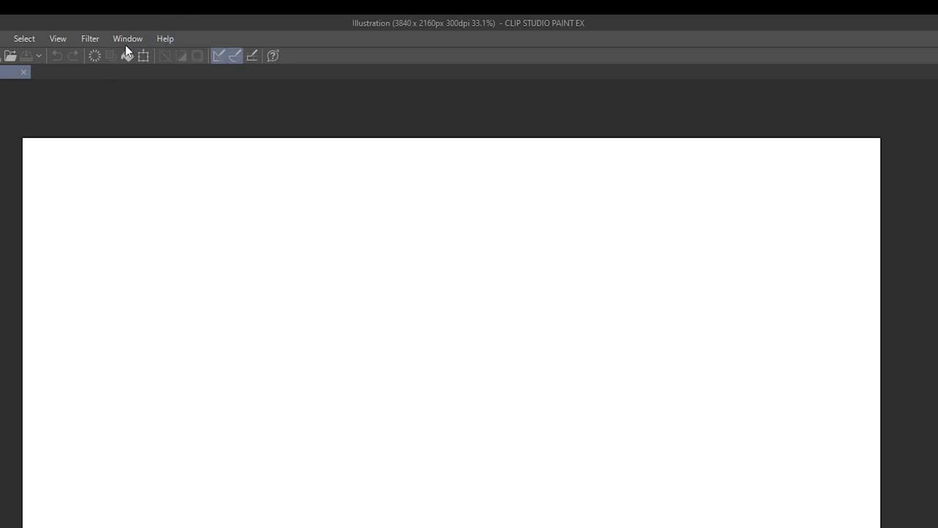
pyautogui.click(126, 41)
pyautogui.moveTo(161, 77)
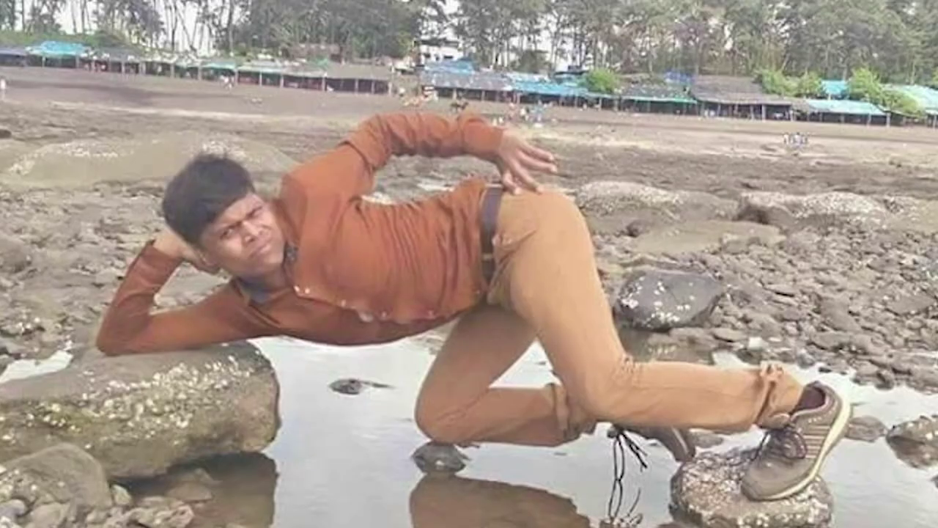
# - Switch to Chrome, go to bing.com and search for "cool images for reference"
pyautogui.write('bing.')
pyautogui.write('com')
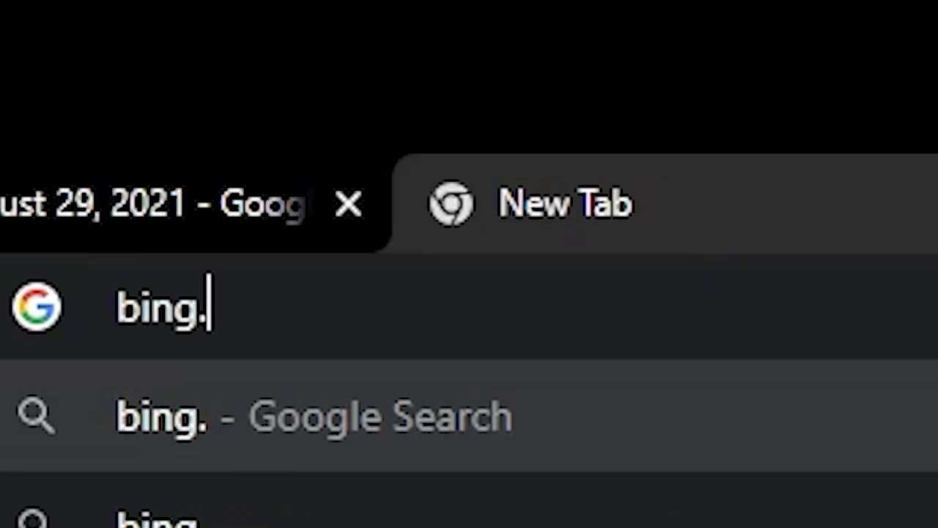
pyautogui.press('Return')
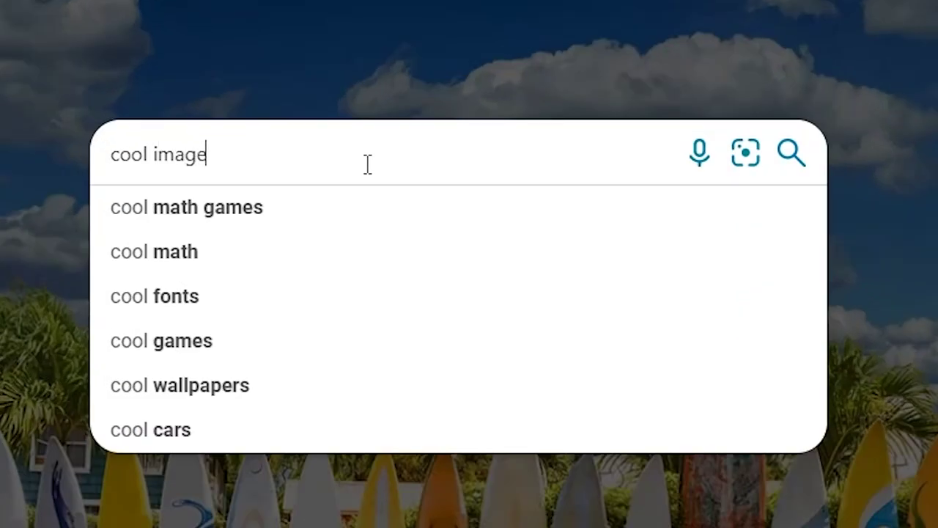
pyautogui.write('s for reference')
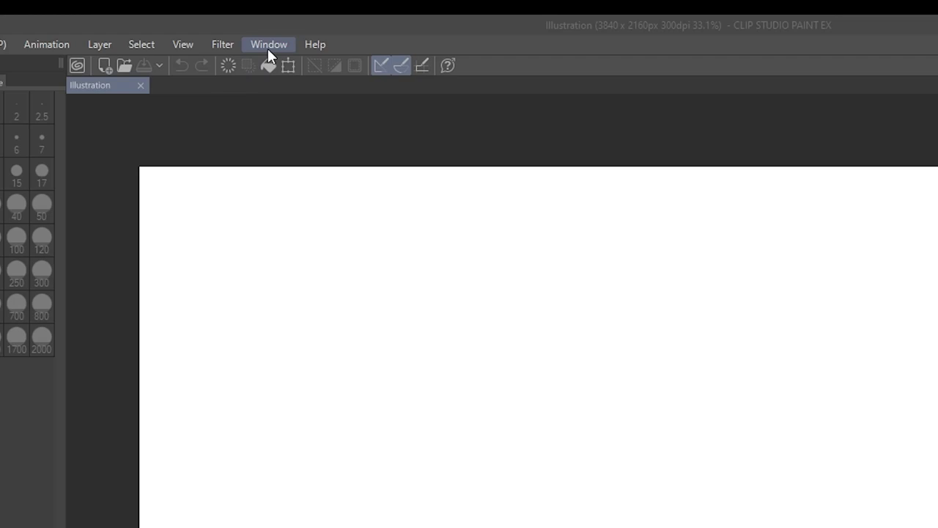
# - Open a second view of the Illustration canvas, float it over the lower tool and brush size palettes, and narrow it
pyautogui.click(221, 19)
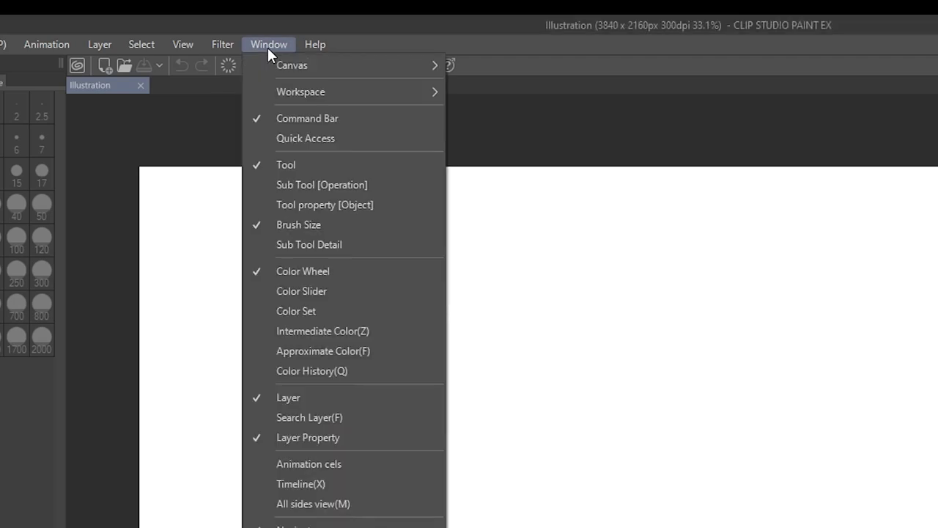
pyautogui.moveTo(312, 64)
pyautogui.click(528, 68)
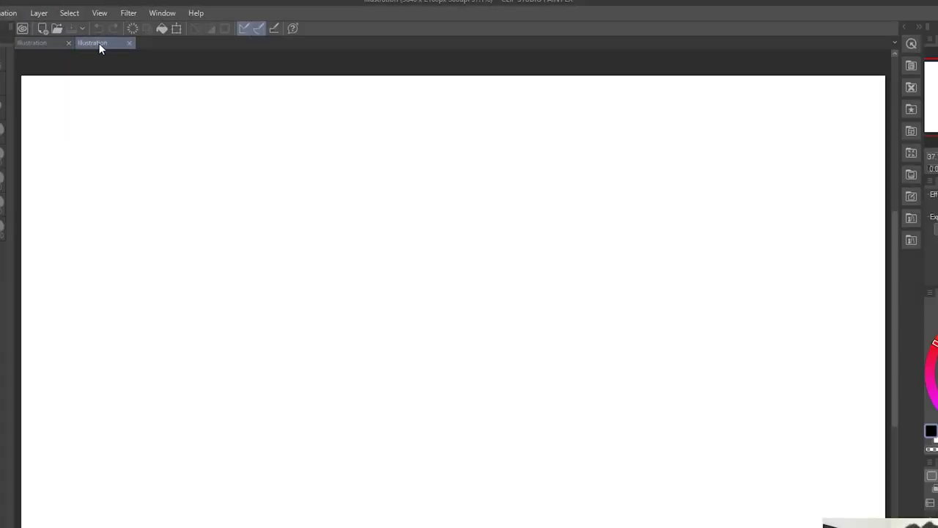
pyautogui.moveTo(100, 47); pyautogui.dragTo(188, 55)
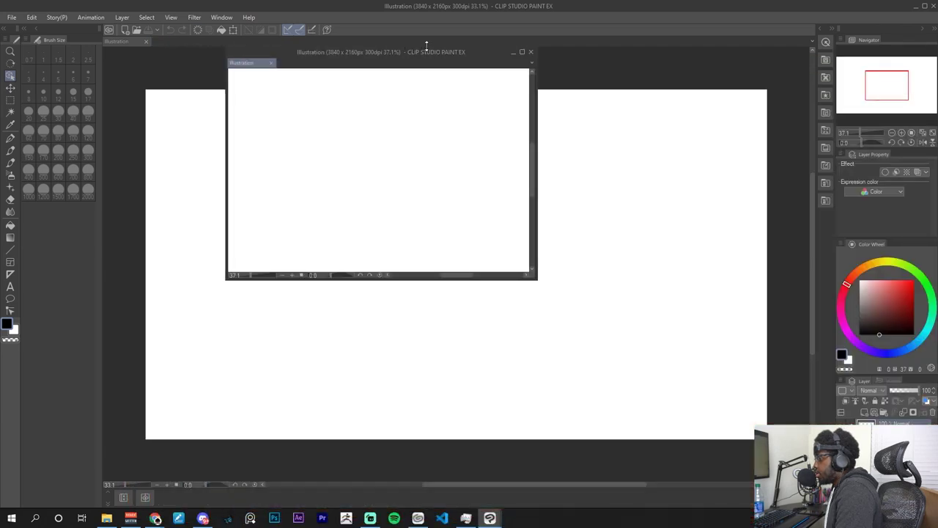
pyautogui.moveTo(467, 52); pyautogui.dragTo(250, 284)
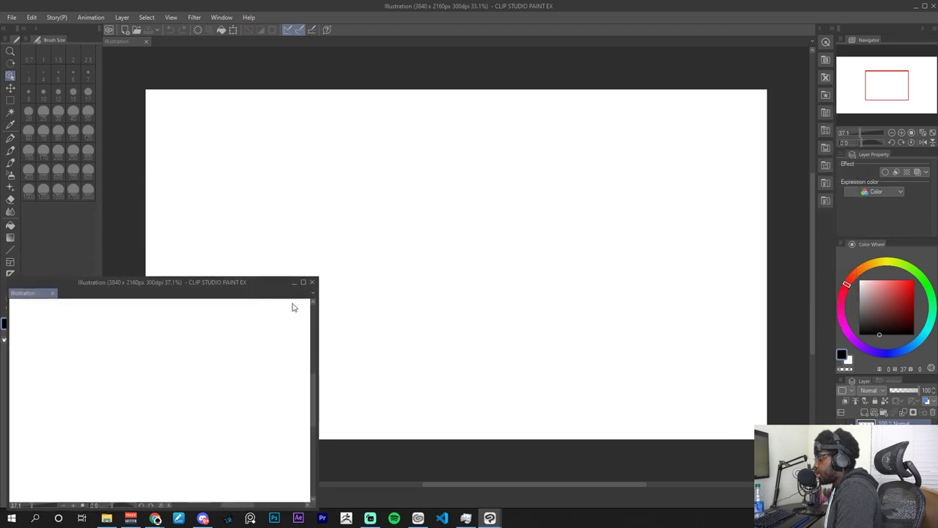
pyautogui.moveTo(318, 327); pyautogui.dragTo(228, 330)
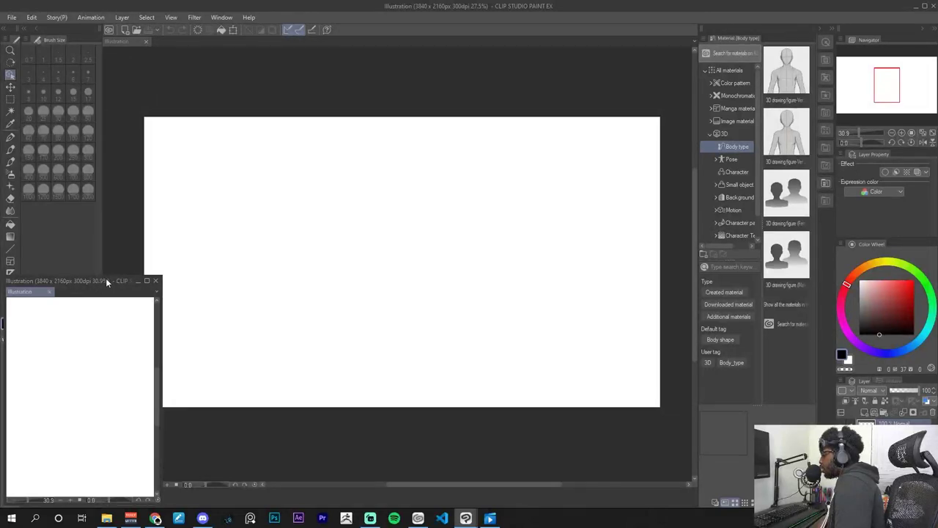
# - Open maxresdefault (1).jpg as a reference in the floating canvas window, widen the window slightly and enlarge the image to fill its width
pyautogui.click(12, 17)
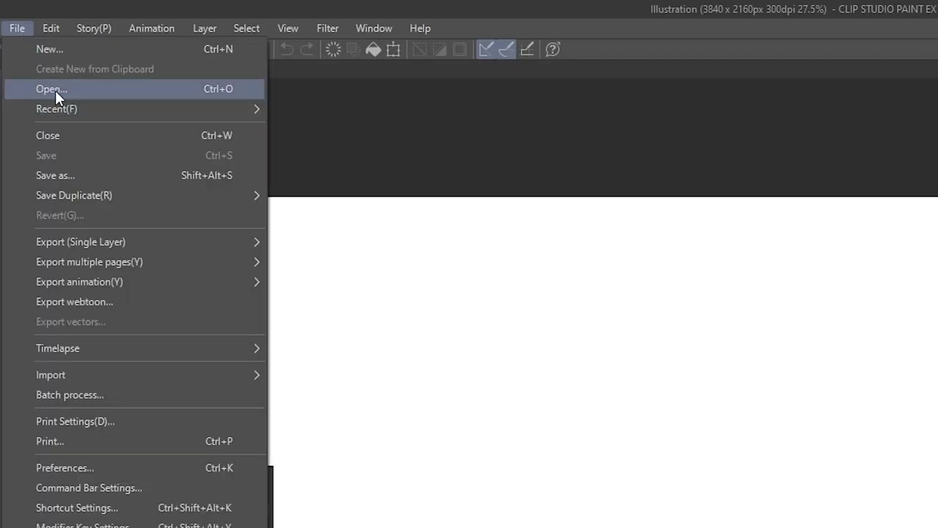
pyautogui.click(55, 90)
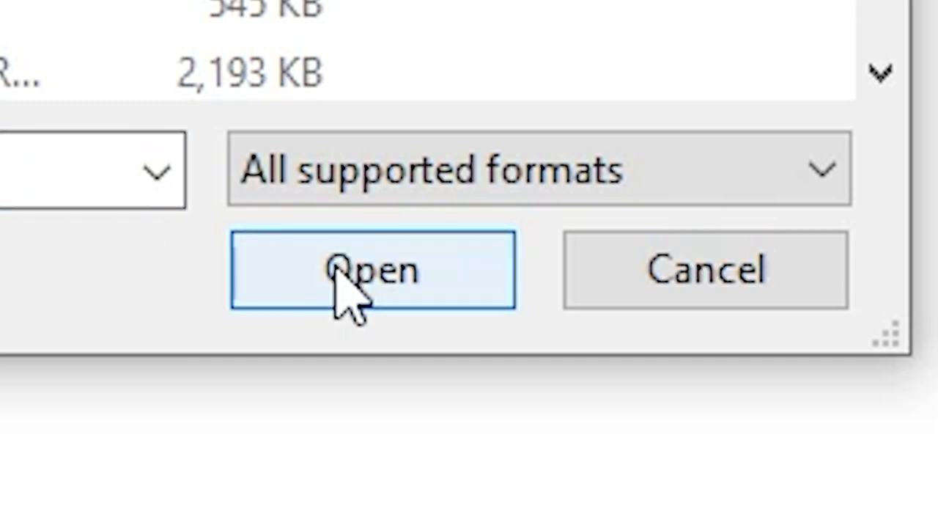
pyautogui.click(352, 293)
pyautogui.click(308, 190)
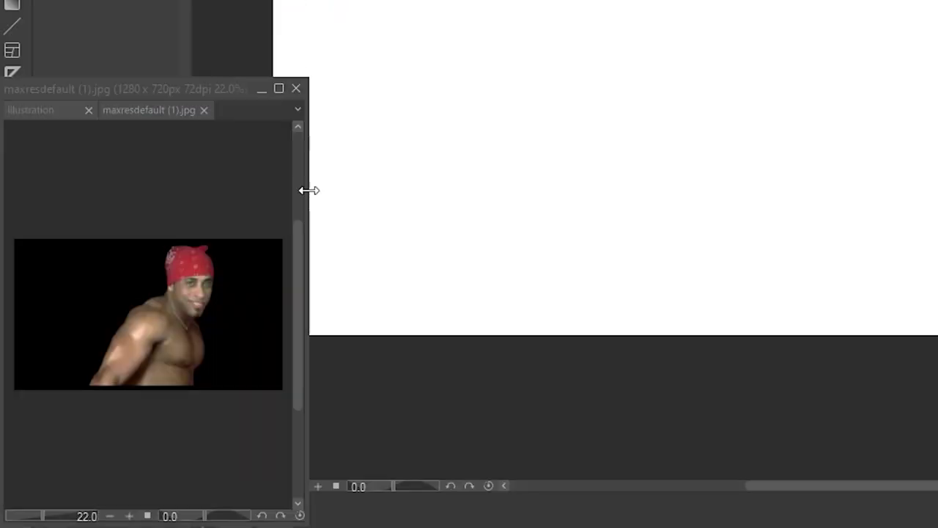
pyautogui.moveTo(309, 186); pyautogui.dragTo(319, 185)
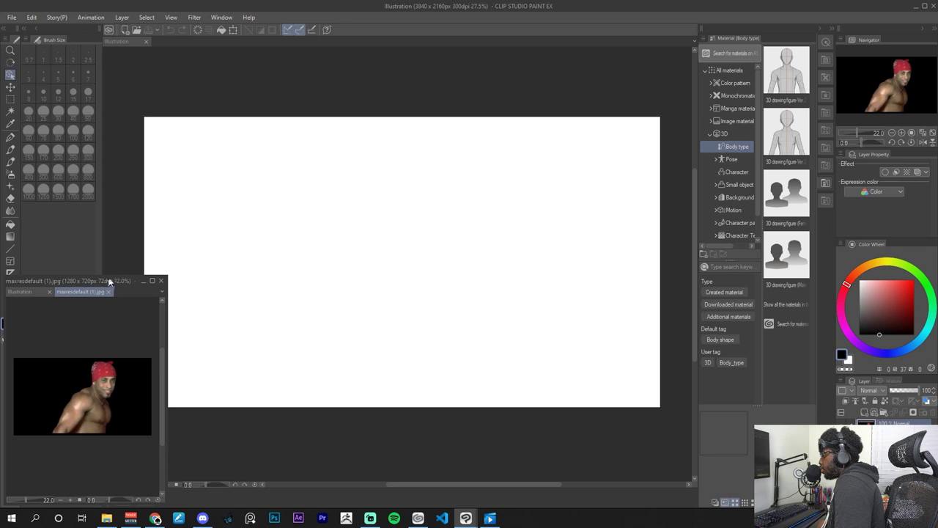
pyautogui.moveTo(110, 283)
pyautogui.mouseDown()
pyautogui.moveTo(118, 7)
pyautogui.moveTo(138, 193)
pyautogui.moveTo(110, 242)
pyautogui.moveTo(110, 282)
pyautogui.mouseUp()
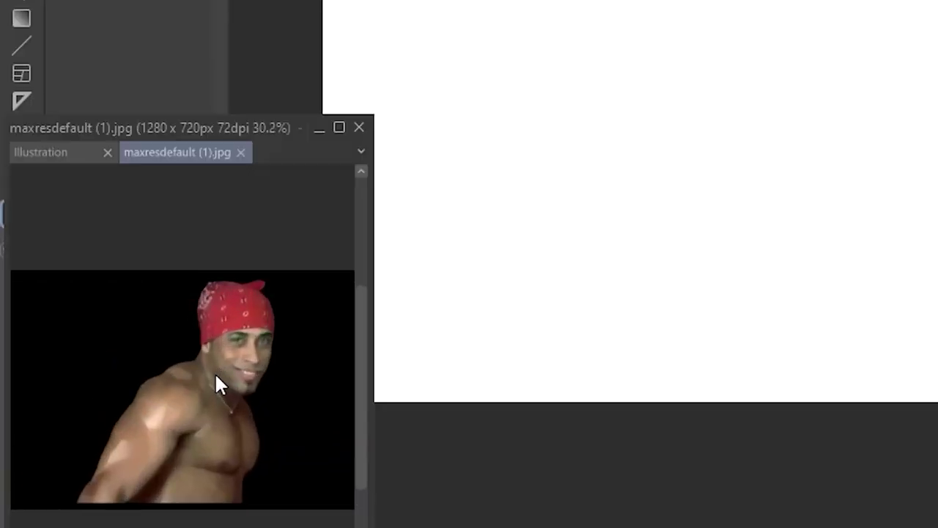
pyautogui.scroll(5, 217, 377)
pyautogui.scroll(-1, 216, 378)
pyautogui.scroll(1, 214, 371)
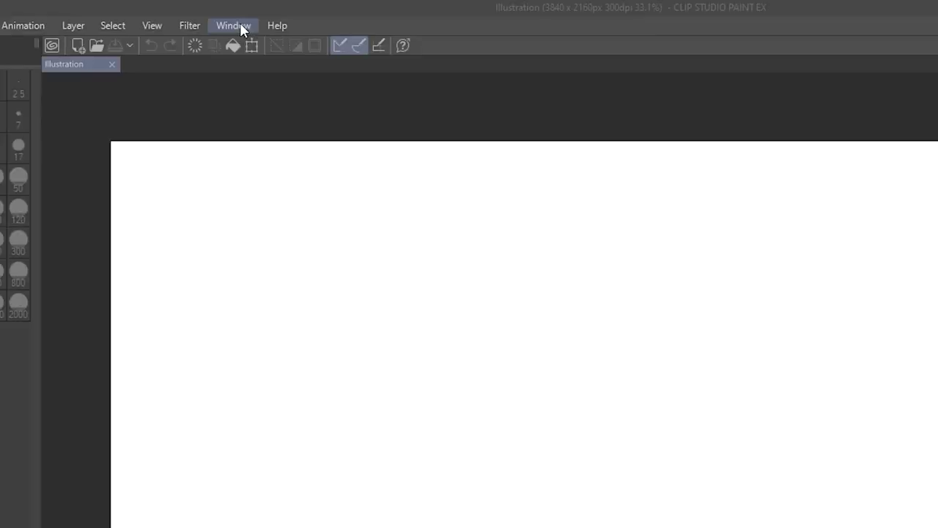
# - Show the Body type material palette and place the male 3D drawing figure-Ver.2 in the middle of the canvas
pyautogui.click(240, 22)
pyautogui.moveTo(272, 527)
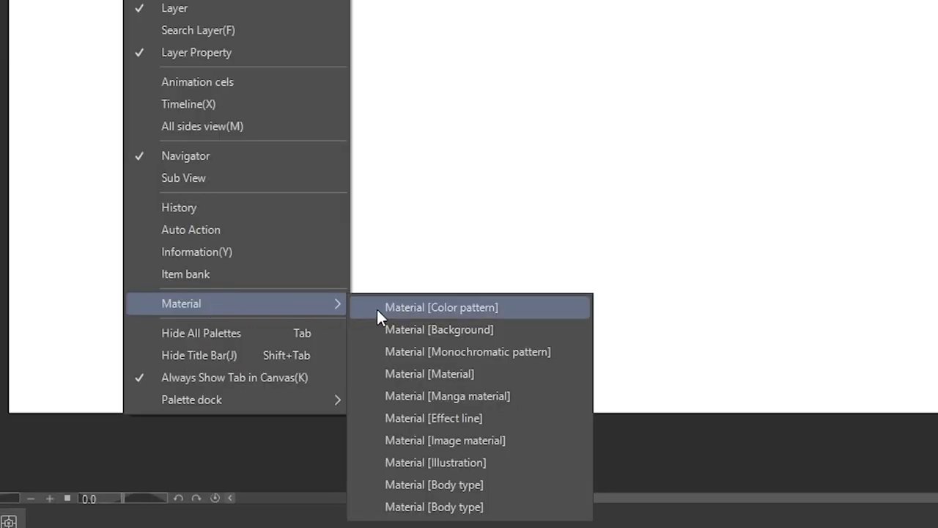
pyautogui.click(447, 485)
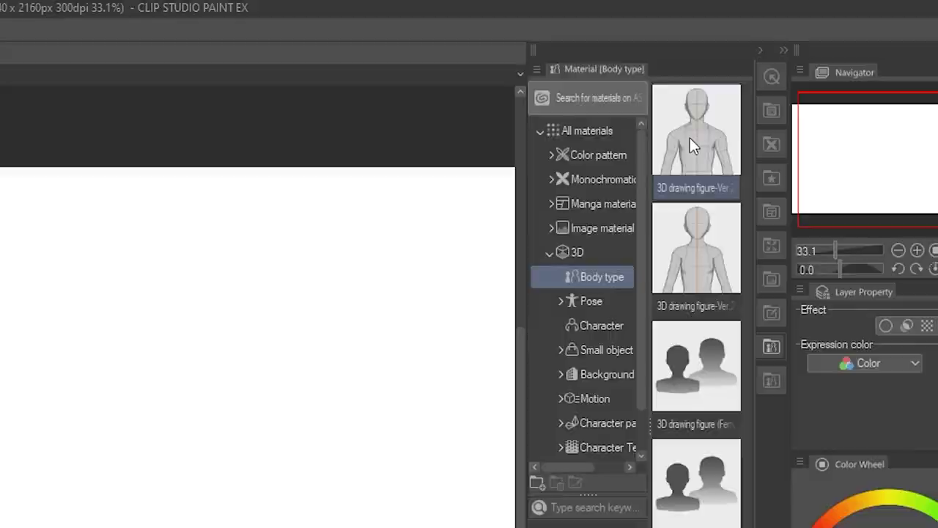
pyautogui.click(687, 65)
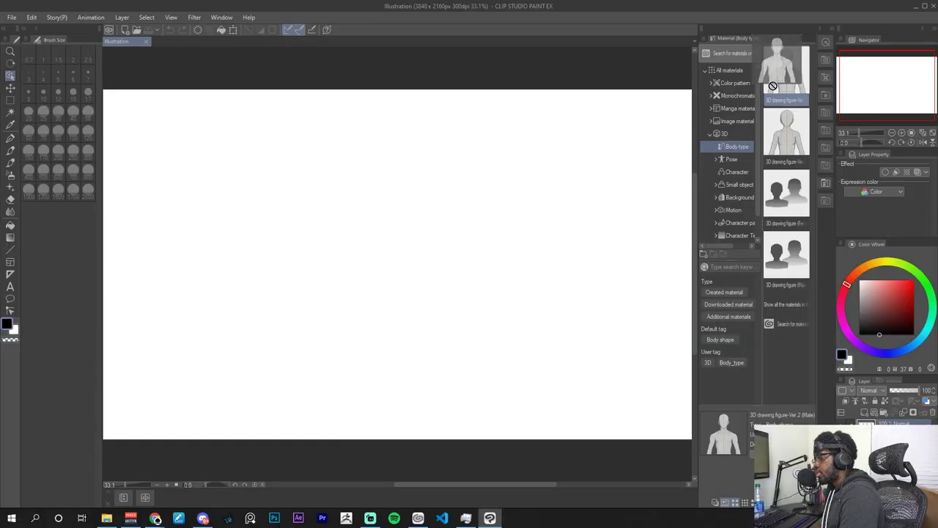
pyautogui.moveTo(456, 334); pyautogui.dragTo(404, 251)
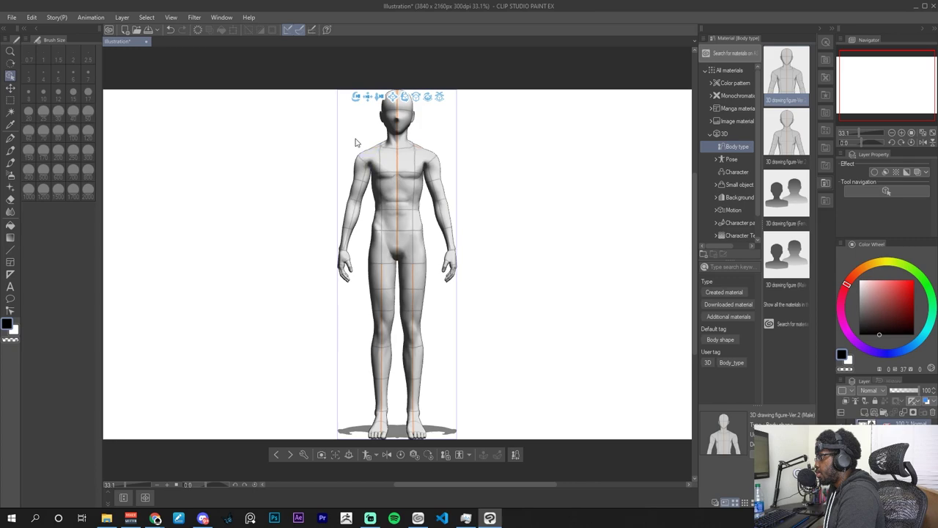
# - Turn the 3D figure to a three-quarter view using its camera and object manipulators
pyautogui.moveTo(356, 97); pyautogui.dragTo(339, 117)
pyautogui.moveTo(399, 63); pyautogui.dragTo(501, 183)
pyautogui.moveTo(495, 36); pyautogui.dragTo(480, 464)
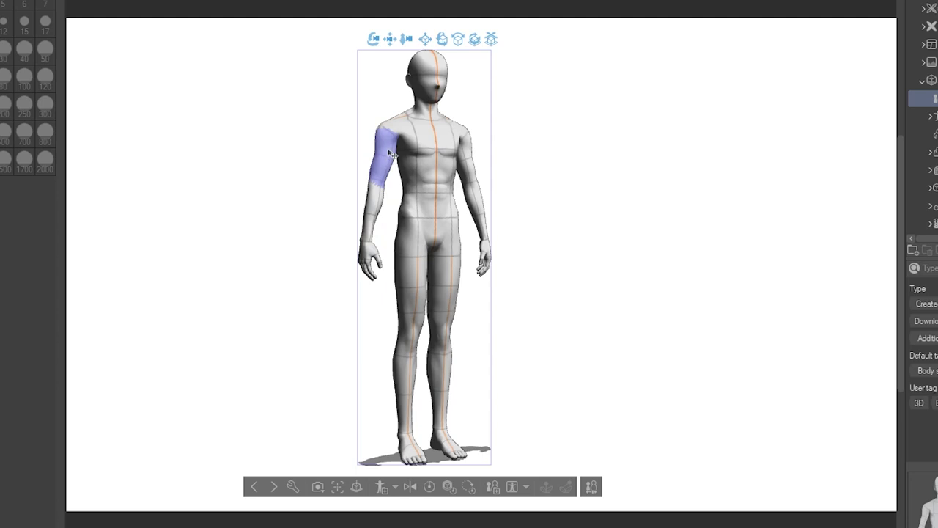
# - Lean the 3D figure's upper body forward and twist it slightly using the control point at the base of the neck
pyautogui.click(435, 89)
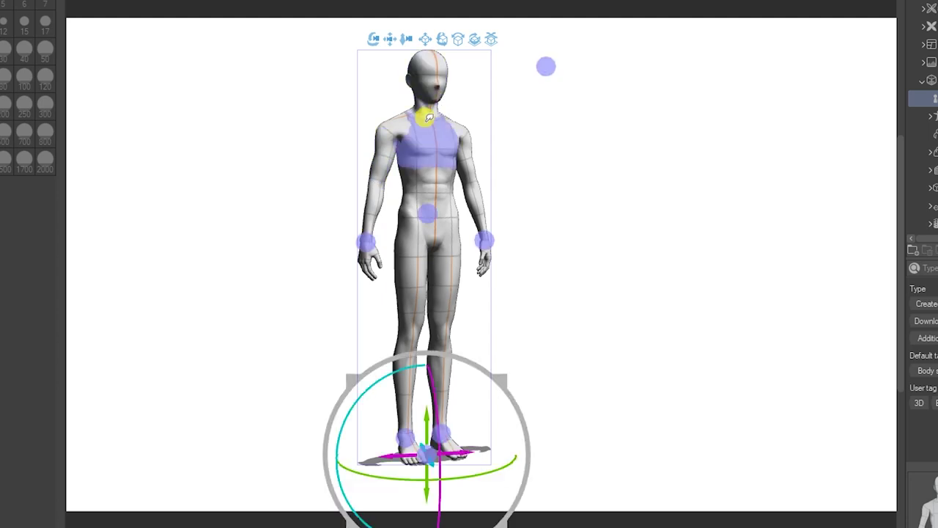
pyautogui.click(429, 117)
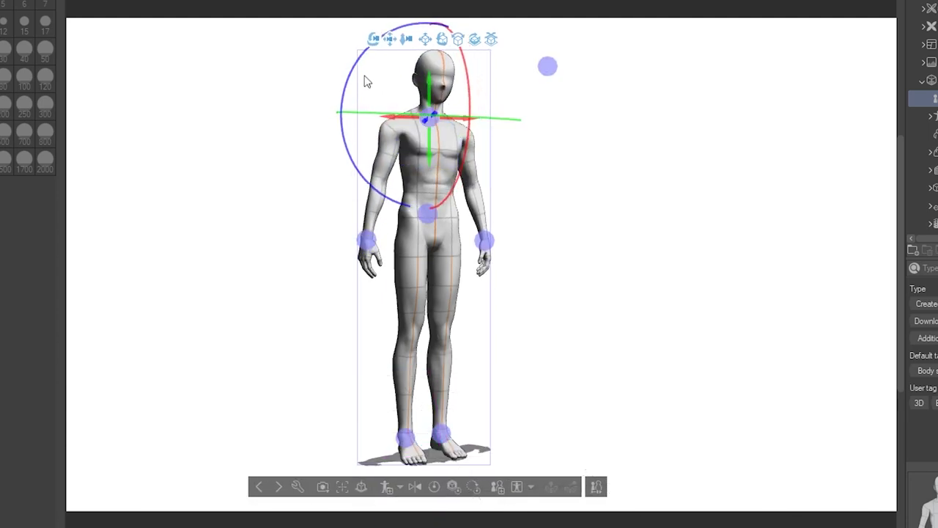
pyautogui.moveTo(473, 86); pyautogui.dragTo(440, 113)
pyautogui.moveTo(361, 75); pyautogui.dragTo(358, 133)
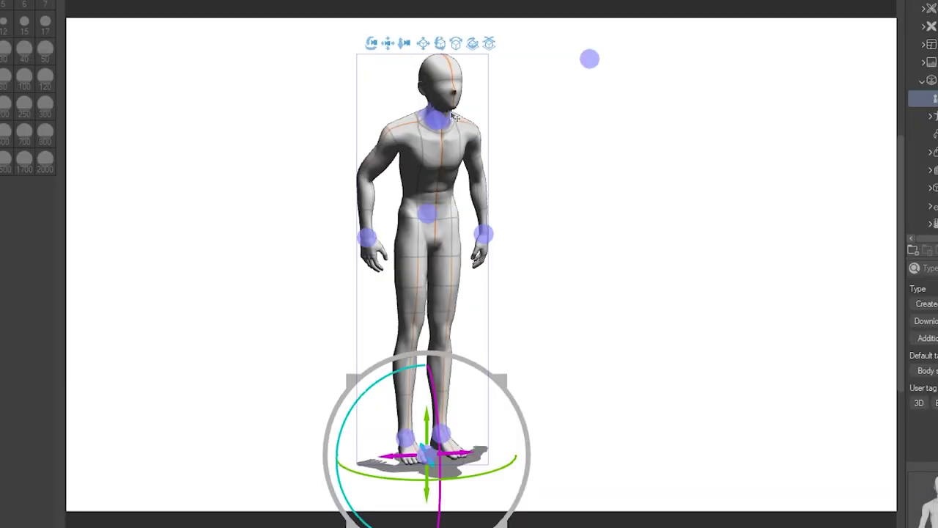
# - Select the 3D figure's head and rotate it sideways with the rotation rings
pyautogui.click(444, 83)
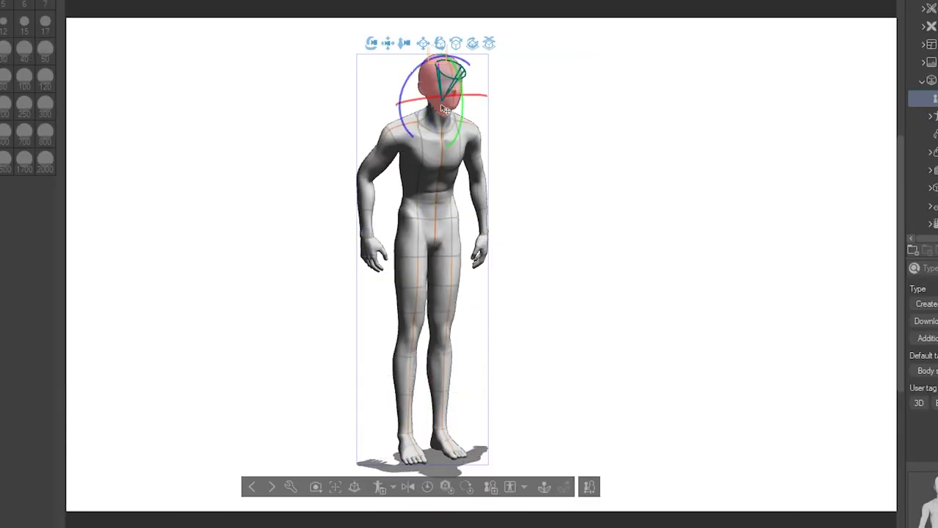
pyautogui.moveTo(434, 94); pyautogui.dragTo(394, 82)
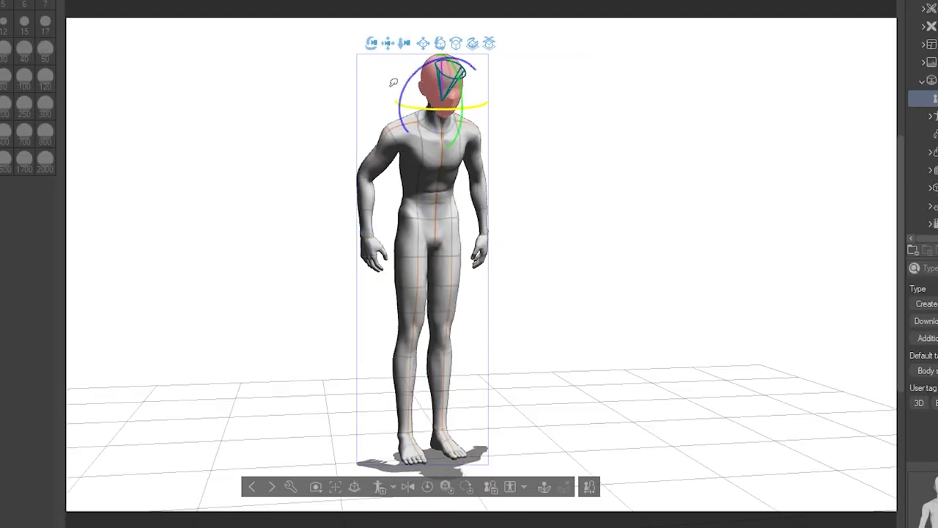
pyautogui.moveTo(465, 87); pyautogui.dragTo(415, 71)
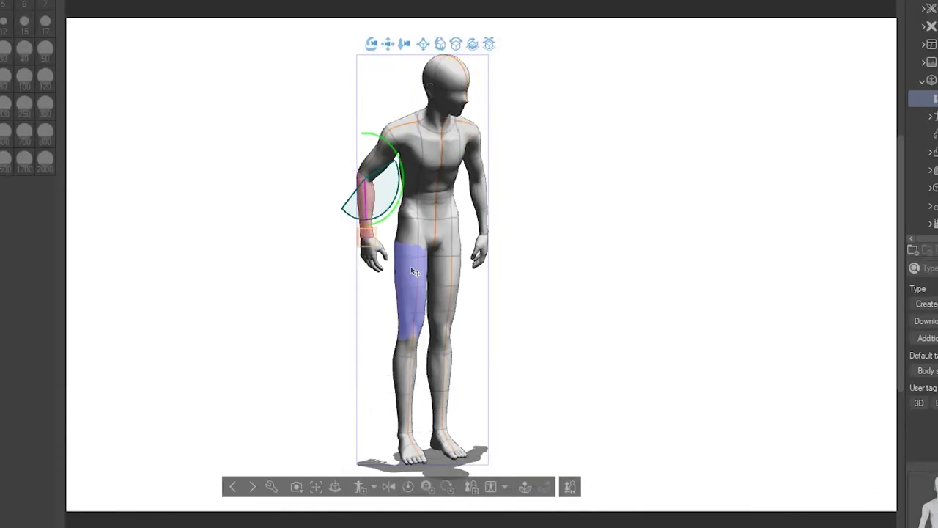
# - Swing the 3D figure's right thigh forward and adjust the knee bend by rotating the lower leg
pyautogui.click(414, 270)
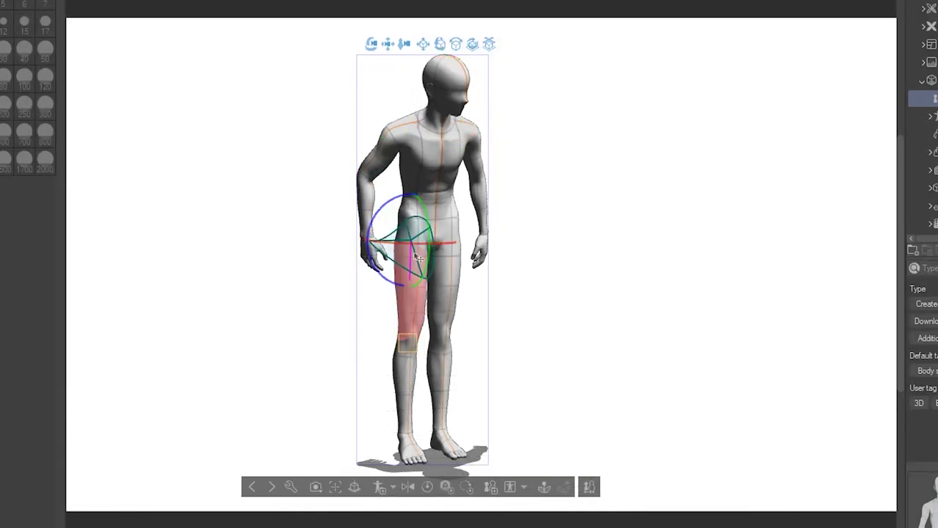
pyautogui.moveTo(431, 236); pyautogui.dragTo(381, 215)
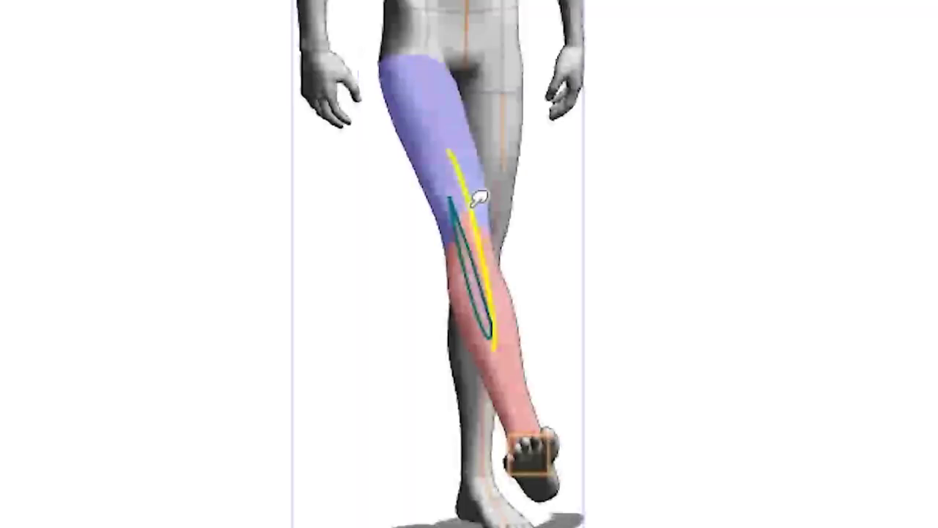
pyautogui.moveTo(472, 206); pyautogui.dragTo(449, 403)
pyautogui.moveTo(449, 338); pyautogui.dragTo(440, 363)
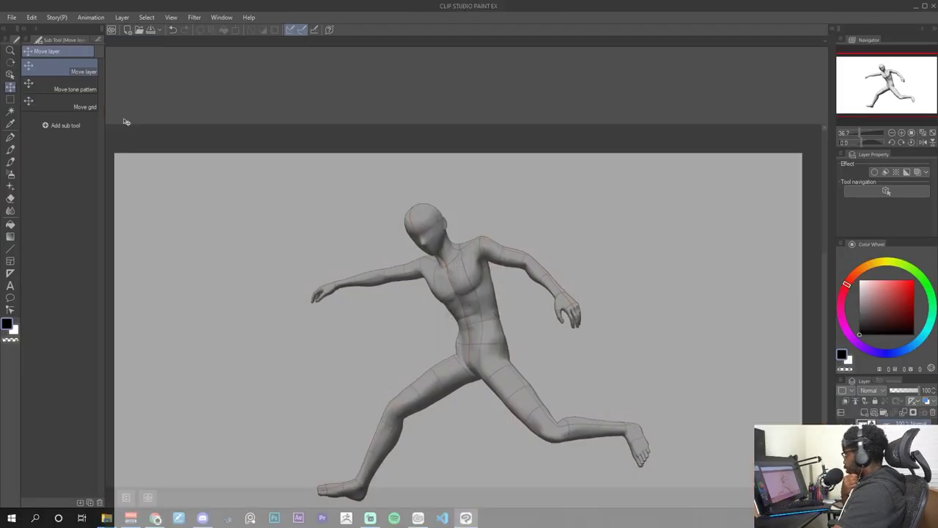
# - Float the newPose canvas in its own window, fit the running figure into it, and park the narrowed window over the lower tool palettes
pyautogui.moveTo(128, 41); pyautogui.dragTo(209, 120)
pyautogui.scroll(-5, 320, 284)
pyautogui.moveTo(283, 249); pyautogui.dragTo(258, 222)
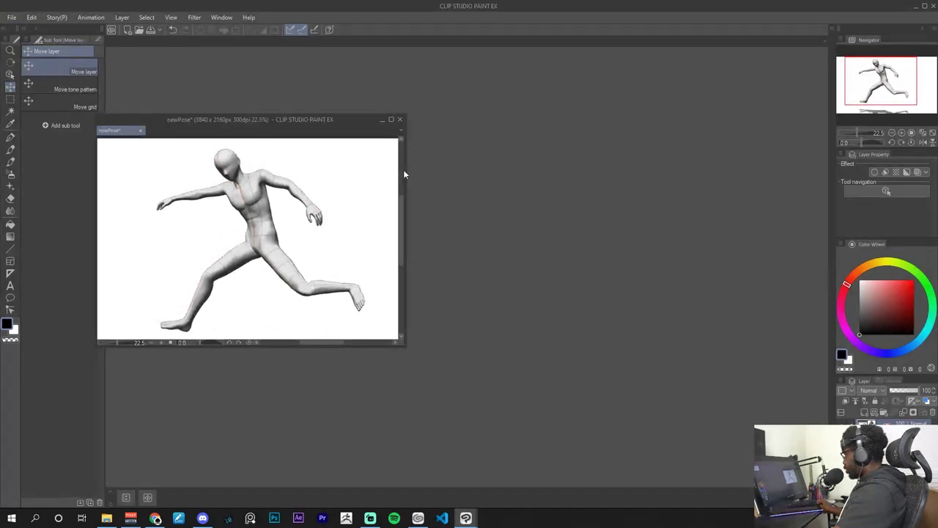
pyautogui.moveTo(403, 175); pyautogui.dragTo(340, 174)
pyautogui.moveTo(248, 119); pyautogui.dragTo(152, 280)
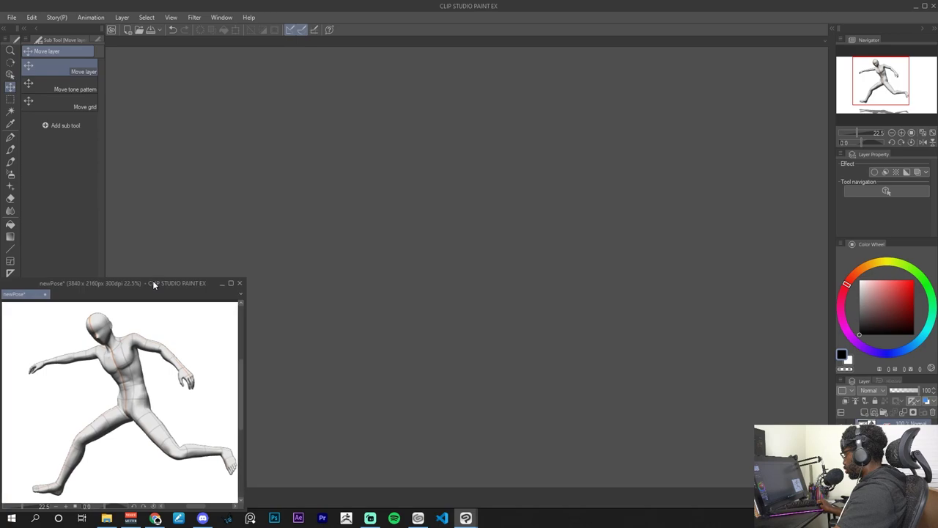
# - Create a new 3840 x 2160 px, 300 dpi Illustration canvas and dock it in the main canvas area
pyautogui.click(11, 17)
pyautogui.click(30, 29)
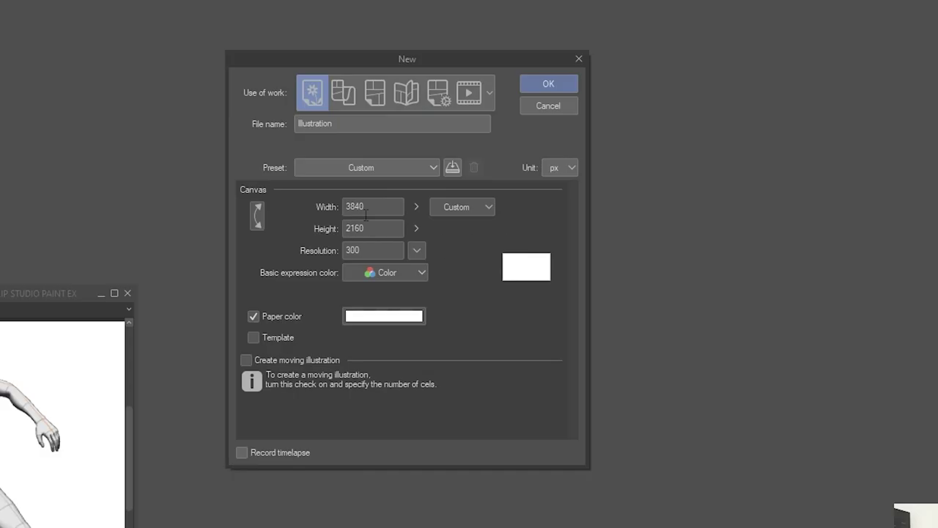
pyautogui.click(546, 86)
pyautogui.moveTo(132, 285); pyautogui.dragTo(174, 38)
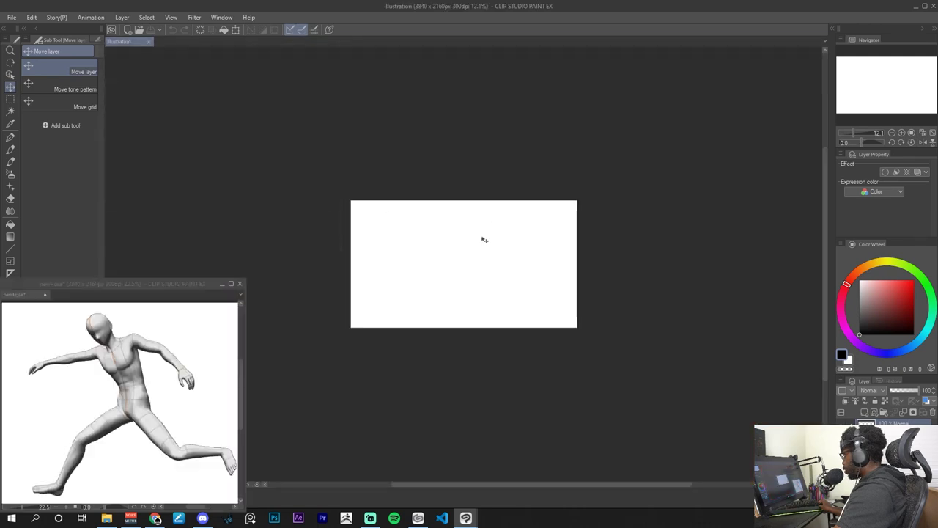
# - Sketch the head circle near the canvas's upper edge with the Kyle's Drawing Box - Animator pencil, using the posed figure as reference
pyautogui.keyDown('alt'); pyautogui.scroll(4, 431, 303); pyautogui.keyUp('alt')
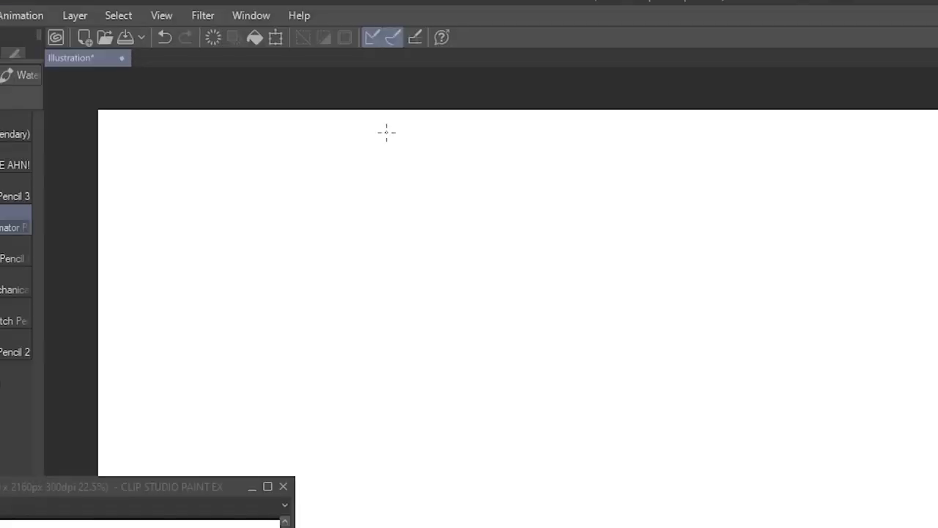
pyautogui.click(263, 17)
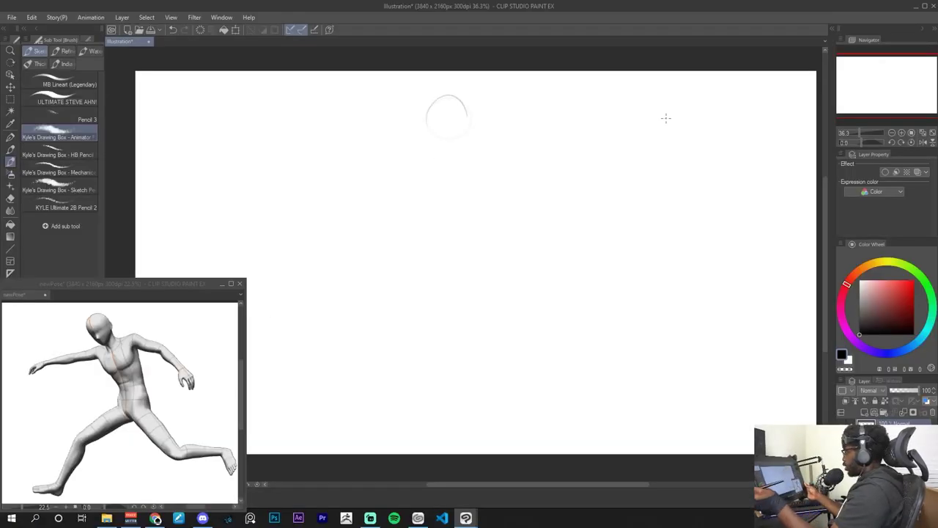
pyautogui.moveTo(449, 94); pyautogui.dragTo(440, 137)
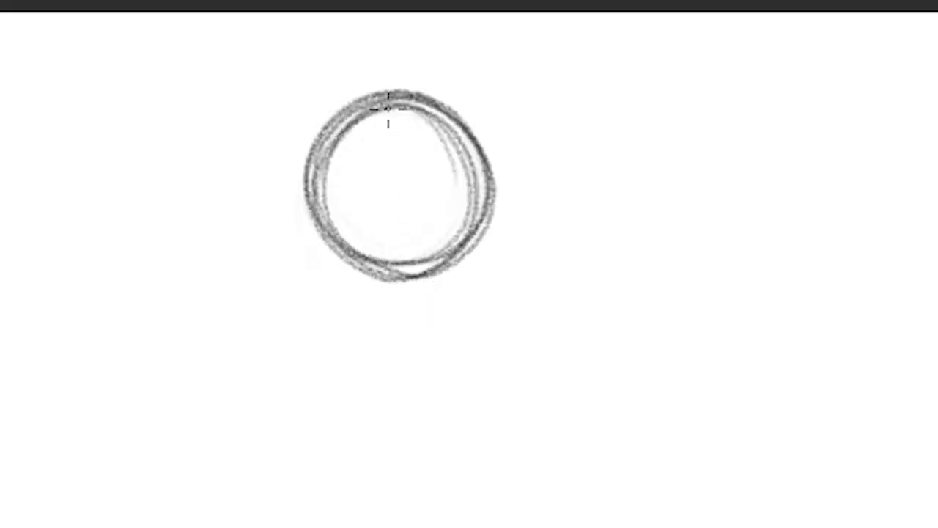
# - Sketch curved face guidelines inside the head circle, plus the neck curve and angled shoulder lines below it
pyautogui.moveTo(388, 119); pyautogui.dragTo(404, 267)
pyautogui.moveTo(332, 227); pyautogui.dragTo(471, 176)
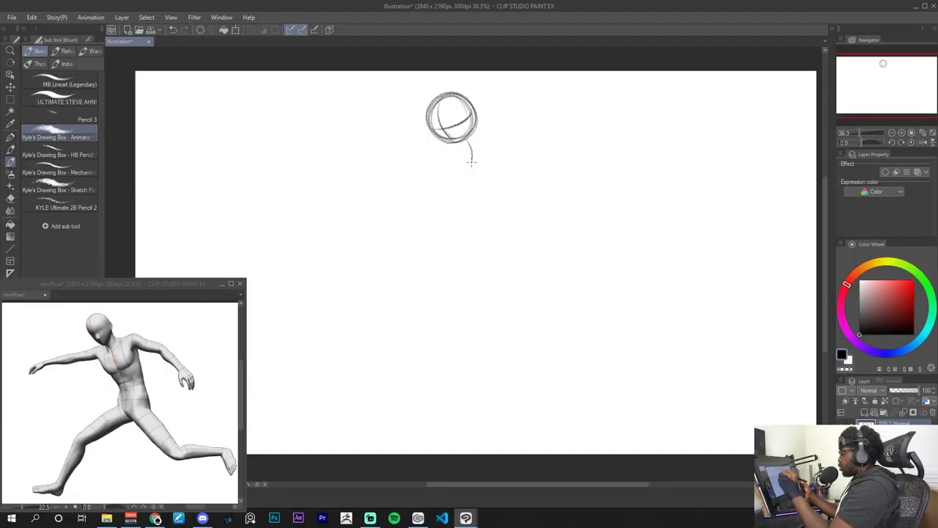
pyautogui.moveTo(471, 162); pyautogui.dragTo(470, 168)
pyautogui.moveTo(519, 139); pyautogui.dragTo(440, 158)
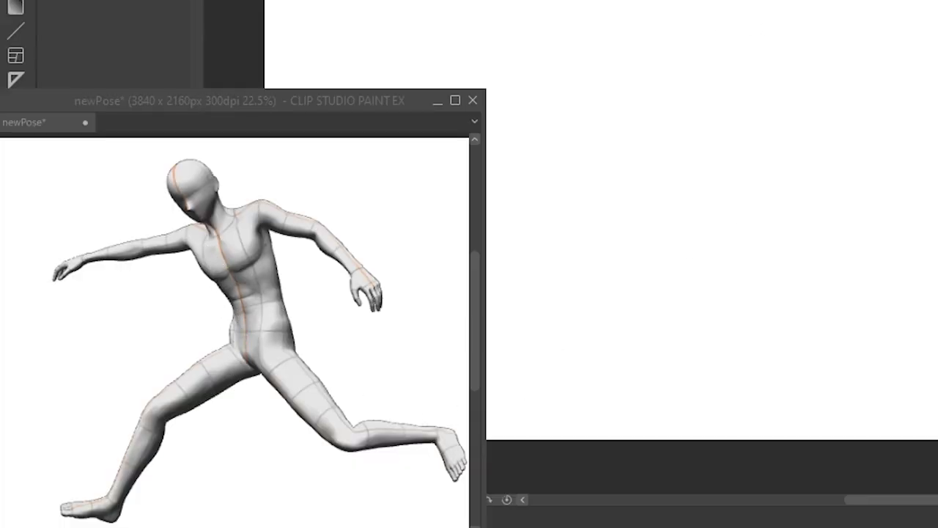
pyautogui.hotkey('ctrl', 'z')
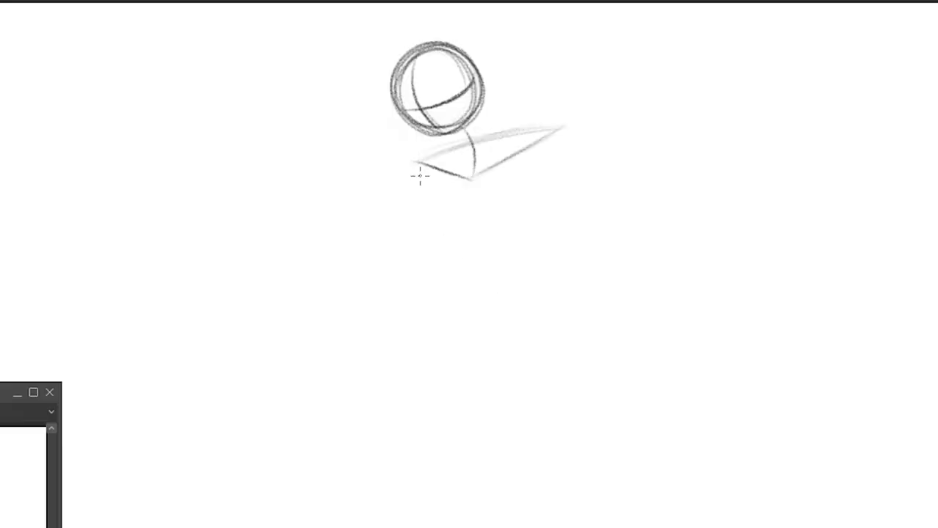
# - Sketch the torso's two curved sides from the shoulders toward the waist, redoing strokes until they follow the posed figure
pyautogui.moveTo(420, 168)
pyautogui.mouseDown()
pyautogui.moveTo(471, 281)
pyautogui.moveTo(479, 275)
pyautogui.mouseUp()
pyautogui.hotkey('ctrl', 'z')
pyautogui.moveTo(428, 194); pyautogui.dragTo(479, 280)
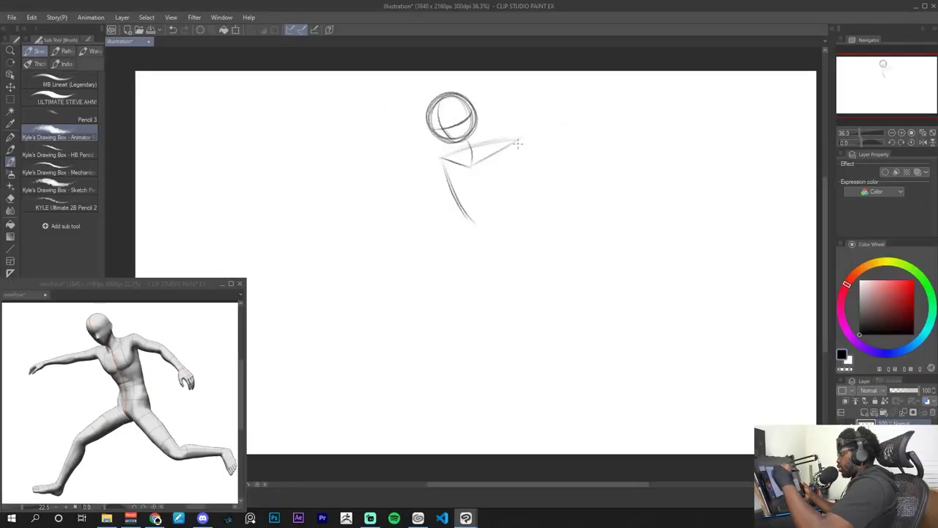
pyautogui.moveTo(533, 162); pyautogui.dragTo(538, 255)
pyautogui.hotkey('ctrl', 'z')
pyautogui.moveTo(521, 141); pyautogui.dragTo(523, 274)
pyautogui.hotkey('ctrl', 'z')
pyautogui.moveTo(522, 141); pyautogui.dragTo(522, 277)
pyautogui.hotkey('ctrl', 'z')
pyautogui.moveTo(519, 142); pyautogui.dragTo(516, 270)
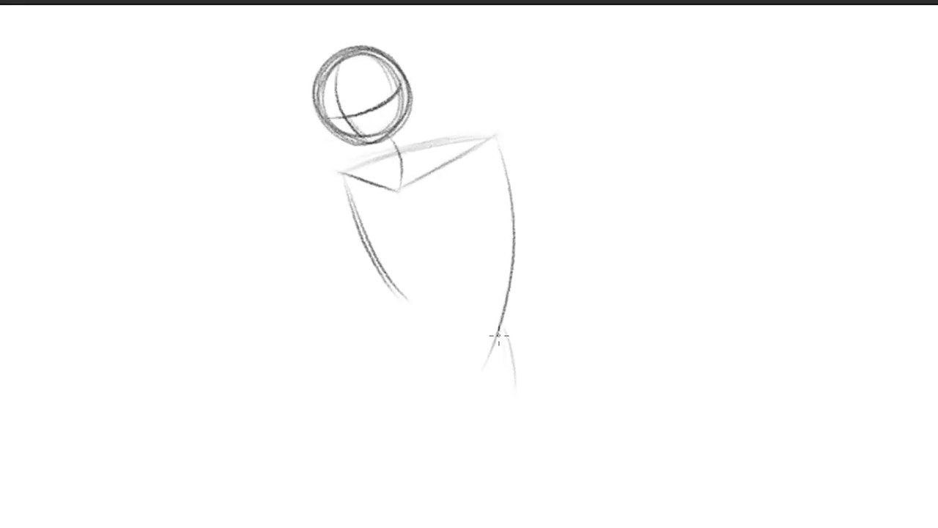
# - Sketch the pelvis below the waist, with its outer hip edge and the curved opening for the rear leg
pyautogui.moveTo(501, 327); pyautogui.dragTo(513, 381)
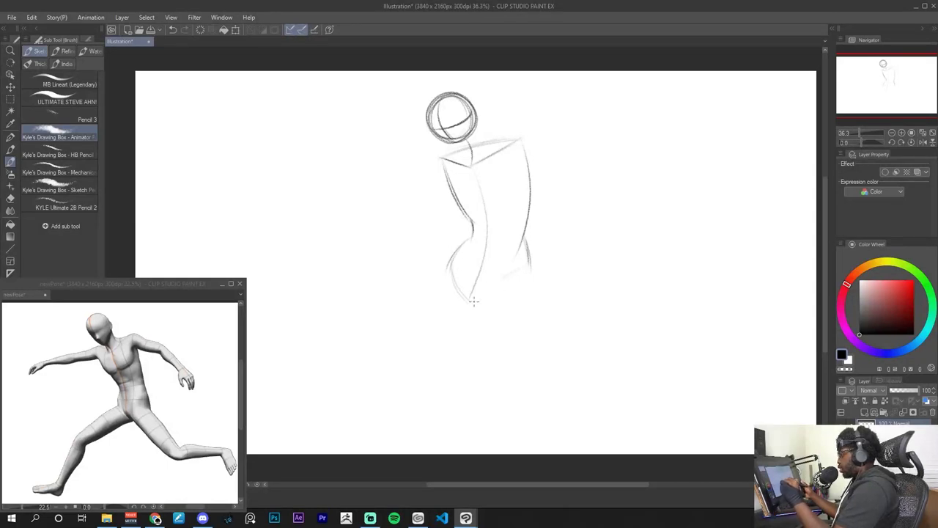
pyautogui.moveTo(482, 296); pyautogui.dragTo(522, 279)
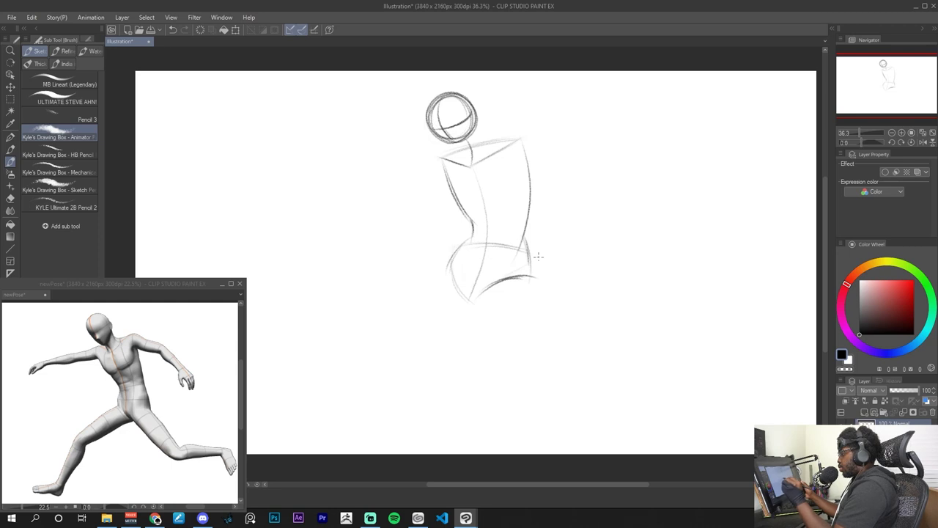
pyautogui.moveTo(619, 301); pyautogui.dragTo(673, 268)
pyautogui.moveTo(594, 319); pyautogui.dragTo(583, 343)
# - Sketch the forward leg's thigh with curved upper and lower edges from the hip to the knee
pyautogui.moveTo(493, 261); pyautogui.dragTo(434, 290)
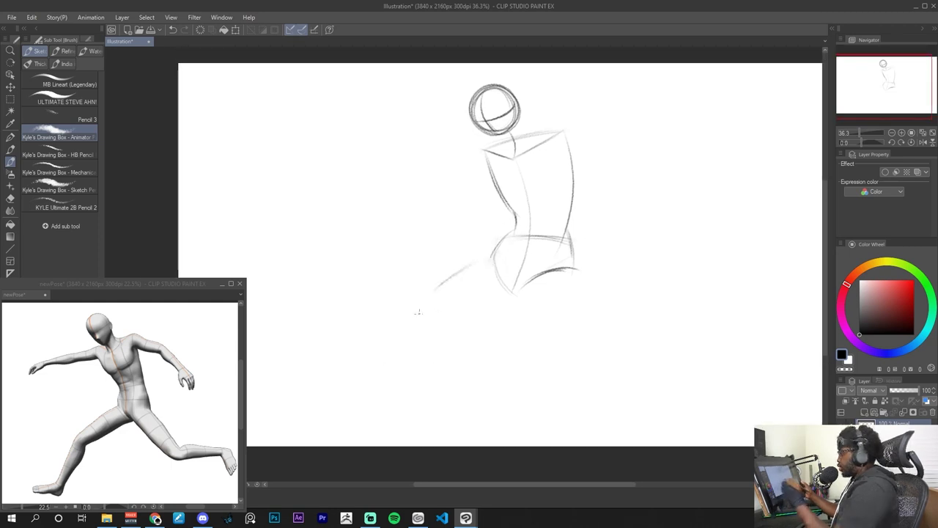
pyautogui.moveTo(470, 265); pyautogui.dragTo(421, 298)
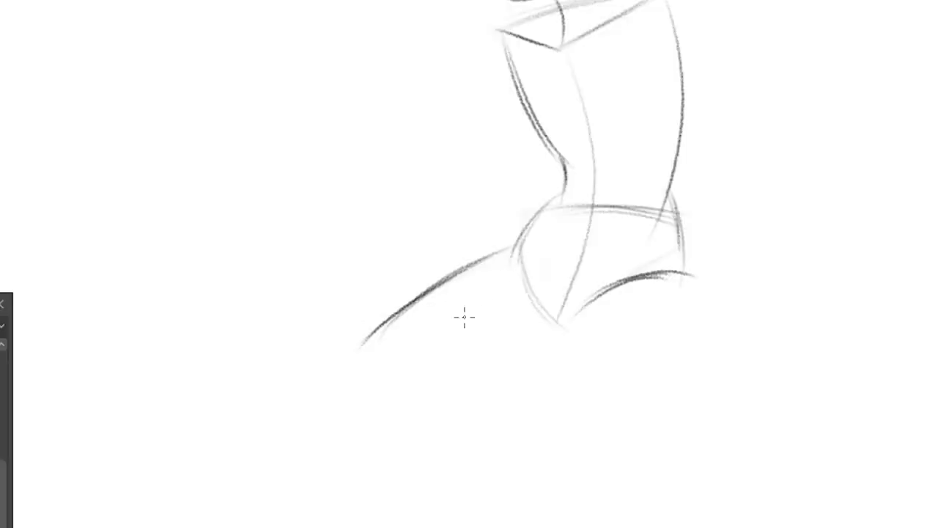
pyautogui.moveTo(350, 365); pyautogui.dragTo(560, 325)
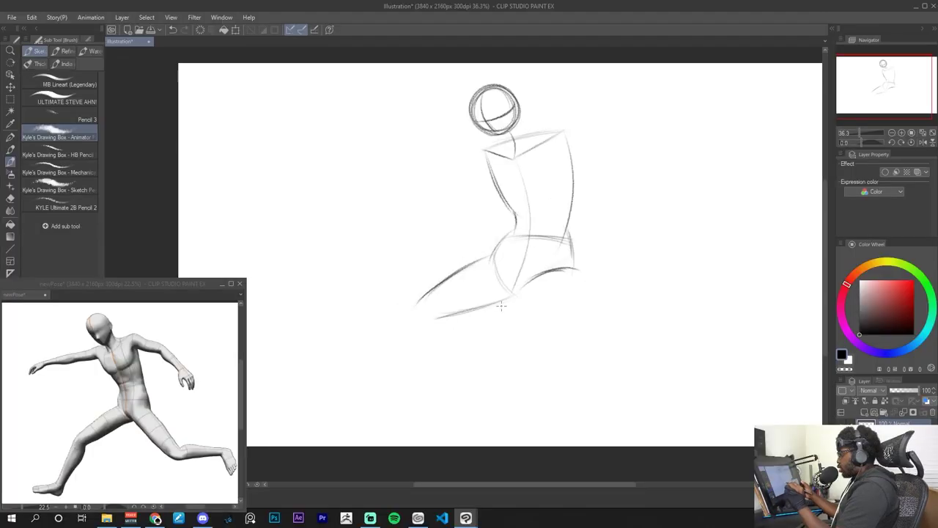
pyautogui.moveTo(502, 307); pyautogui.dragTo(431, 320)
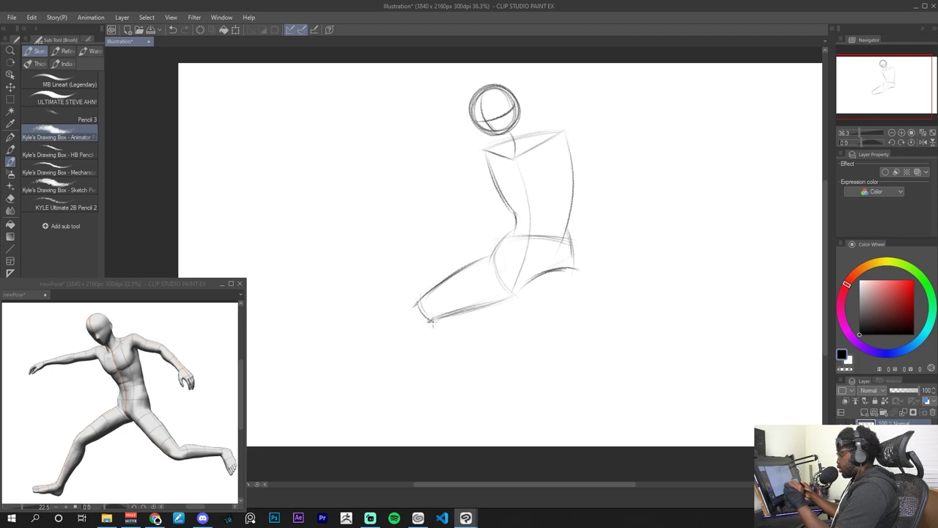
# - Sketch the forward leg's shin and calf contours from the knee down to the ankle
pyautogui.moveTo(416, 304); pyautogui.dragTo(406, 353)
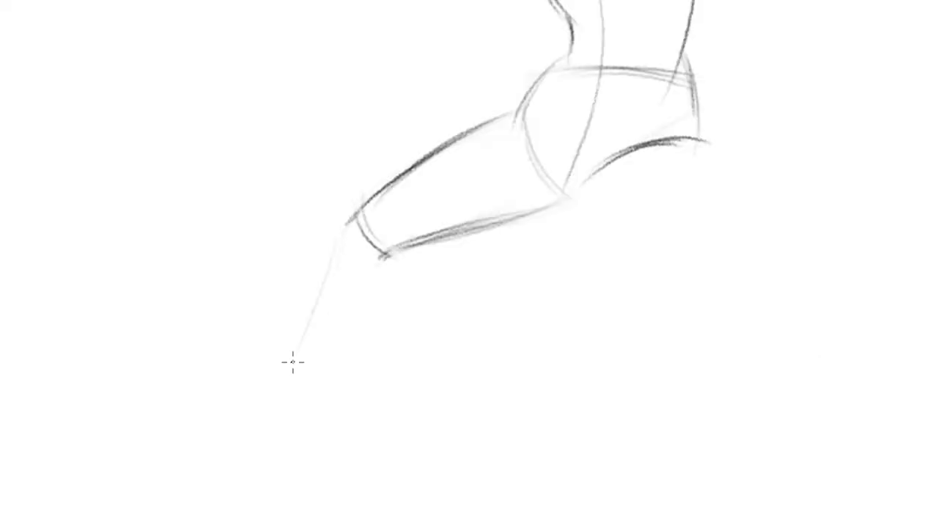
pyautogui.moveTo(341, 234); pyautogui.dragTo(261, 421)
pyautogui.moveTo(329, 261); pyautogui.dragTo(249, 445)
pyautogui.hotkey('ctrl', 'z')
pyautogui.moveTo(384, 257); pyautogui.dragTo(346, 355)
pyautogui.moveTo(381, 293)
pyautogui.mouseDown()
pyautogui.moveTo(284, 396)
pyautogui.moveTo(295, 416)
pyautogui.mouseUp()
pyautogui.hotkey('ctrl', 'z')
pyautogui.moveTo(340, 368); pyautogui.dragTo(277, 441)
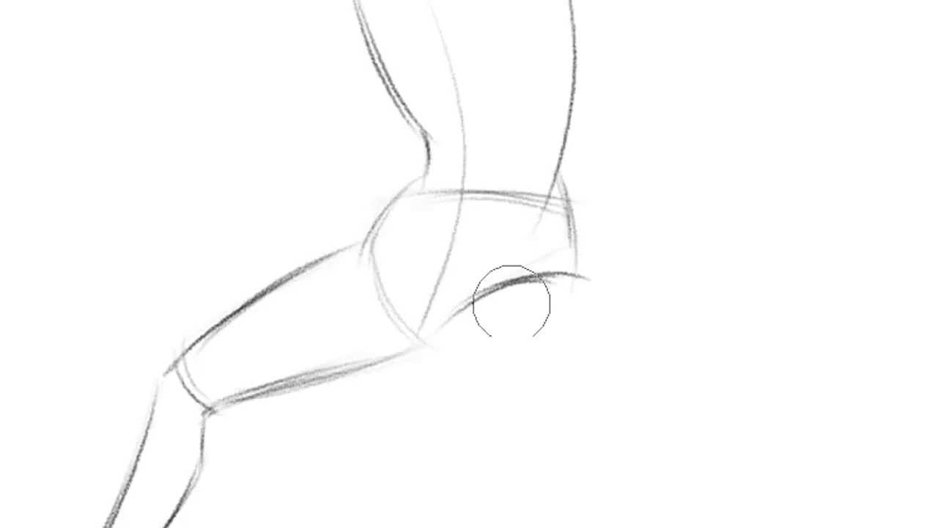
# - Erase the rear hip contour and redraw the pelvis's outer edge and rear leg opening with the pencil
pyautogui.moveTo(576, 269); pyautogui.dragTo(524, 287)
pyautogui.moveTo(487, 312)
pyautogui.mouseDown()
pyautogui.moveTo(496, 297)
pyautogui.moveTo(578, 267)
pyautogui.moveTo(593, 214)
pyautogui.moveTo(558, 261)
pyautogui.mouseUp()
pyautogui.press('b')
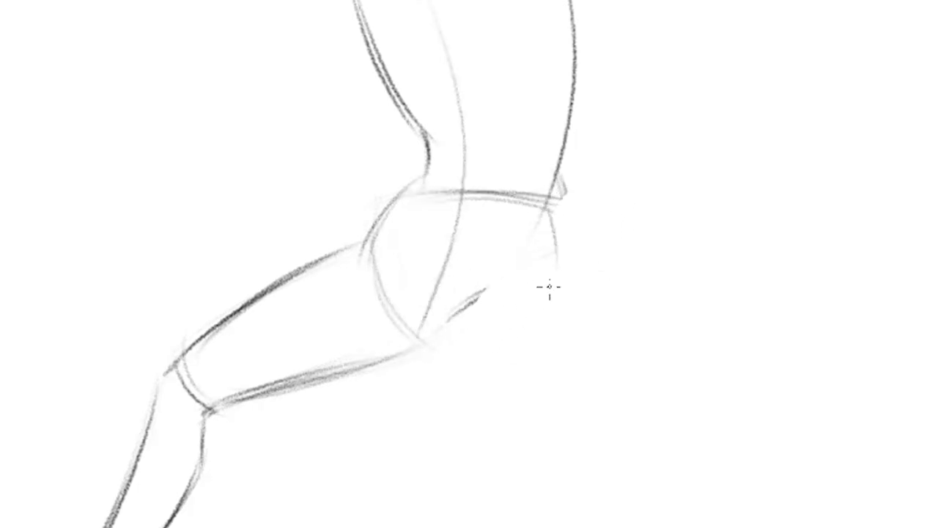
pyautogui.hotkey('ctrl', 'z')
pyautogui.moveTo(561, 195); pyautogui.dragTo(565, 310)
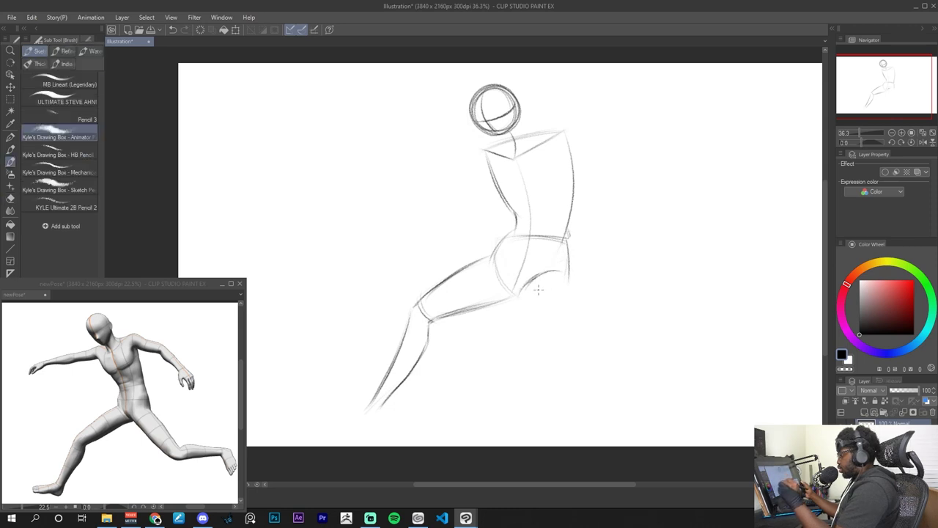
pyautogui.hotkey('ctrl', 'z')
pyautogui.moveTo(519, 294)
pyautogui.mouseDown()
pyautogui.moveTo(565, 273)
pyautogui.moveTo(569, 282)
pyautogui.mouseUp()
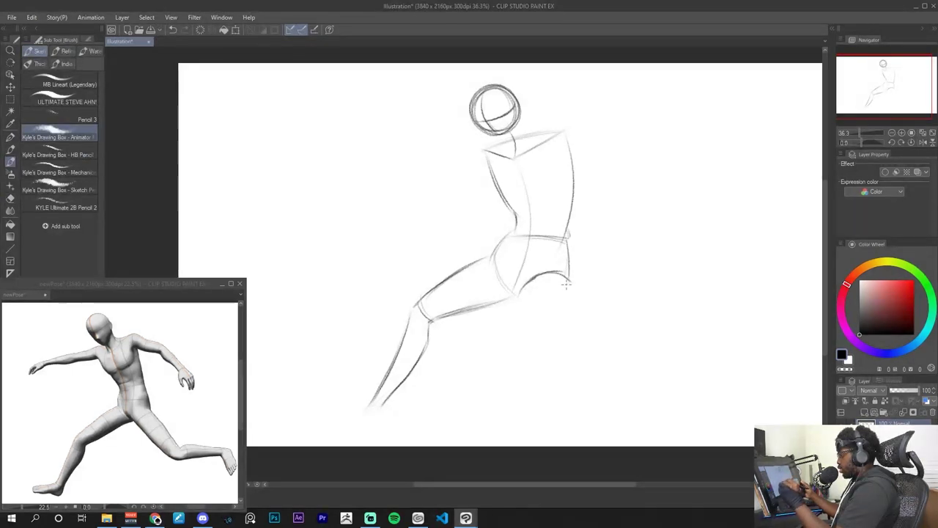
# - Sketch the rear leg's thigh down to the knee and its lower leg stretching back to the ankle
pyautogui.moveTo(518, 295); pyautogui.dragTo(588, 350)
pyautogui.moveTo(567, 282); pyautogui.dragTo(591, 337)
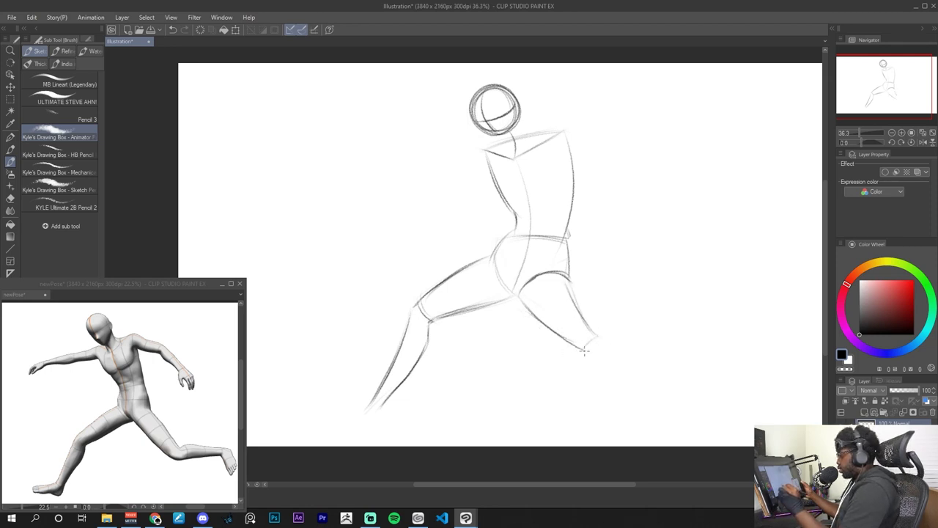
pyautogui.moveTo(596, 335); pyautogui.dragTo(675, 357)
pyautogui.hotkey('ctrl', 'z')
pyautogui.moveTo(593, 355); pyautogui.dragTo(695, 363)
pyautogui.moveTo(601, 339); pyautogui.dragTo(718, 372)
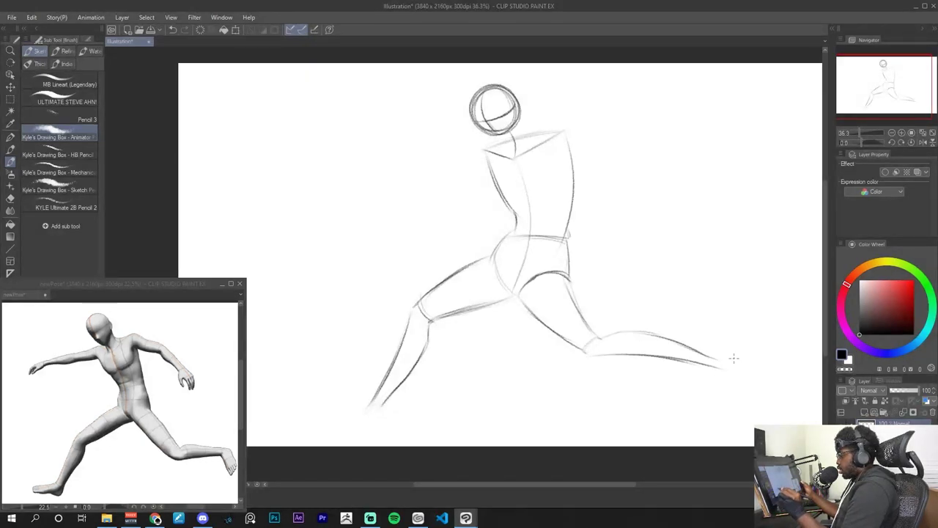
pyautogui.moveTo(658, 368); pyautogui.dragTo(693, 352)
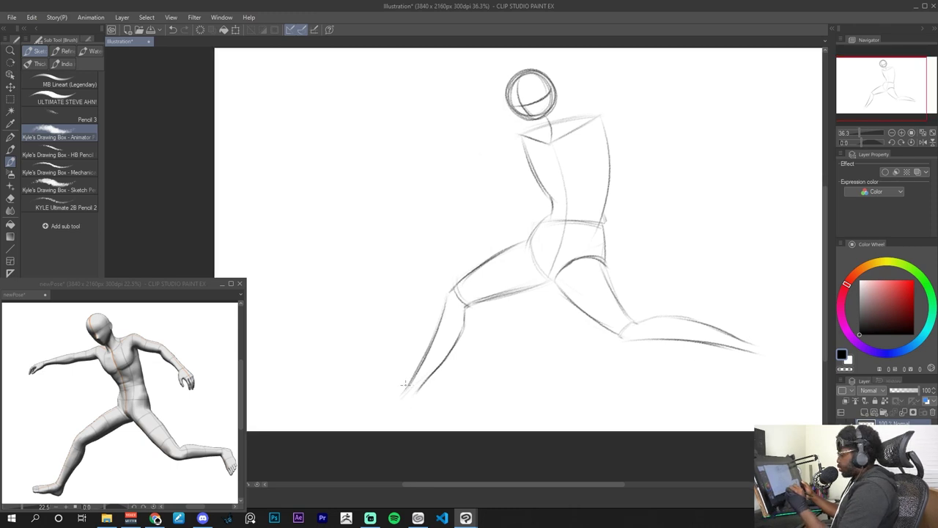
pyautogui.moveTo(408, 389); pyautogui.dragTo(353, 395)
pyautogui.hotkey('ctrl', 'z')
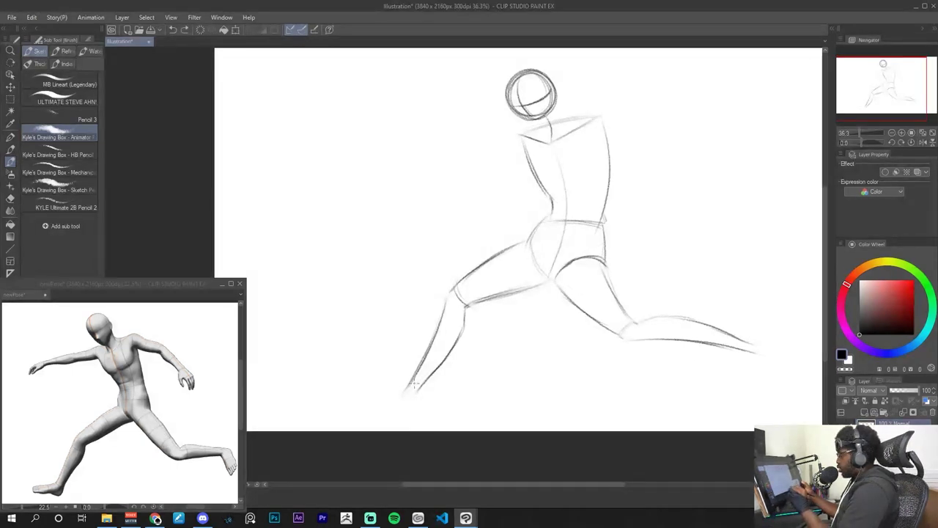
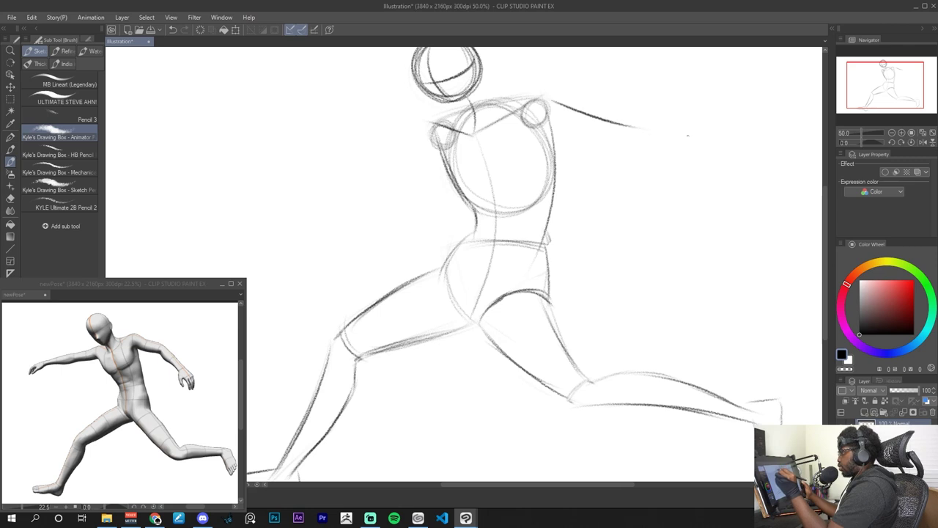
# - Sketch the upper arm on the figure's rear-leg side, from the shoulder circle to the elbow, redoing unsuitable strokes
pyautogui.moveTo(547, 101); pyautogui.dragTo(649, 129)
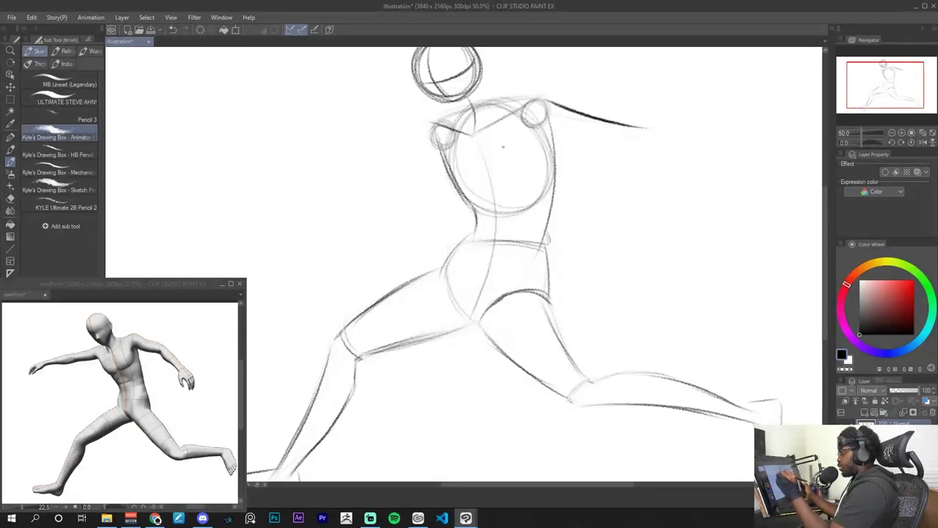
pyautogui.moveTo(520, 103)
pyautogui.mouseDown()
pyautogui.moveTo(534, 175)
pyautogui.moveTo(553, 182)
pyautogui.mouseUp()
pyautogui.hotkey('ctrl', 'z')
pyautogui.hotkey('ctrl', 'z')
pyautogui.moveTo(528, 129); pyautogui.dragTo(601, 144)
pyautogui.hotkey('ctrl', 'z')
pyautogui.moveTo(528, 128)
pyautogui.mouseDown()
pyautogui.moveTo(630, 146)
pyautogui.moveTo(622, 147)
pyautogui.moveTo(701, 214)
pyautogui.mouseUp()
pyautogui.hotkey('ctrl', 'z')
pyautogui.hotkey('ctrl', 'z')
# - Sketch the same arm's forearm angling down from the elbow to the wrist
pyautogui.moveTo(651, 137)
pyautogui.mouseDown()
pyautogui.moveTo(723, 246)
pyautogui.moveTo(677, 168)
pyautogui.moveTo(705, 229)
pyautogui.mouseUp()
pyautogui.hotkey('ctrl', 'z')
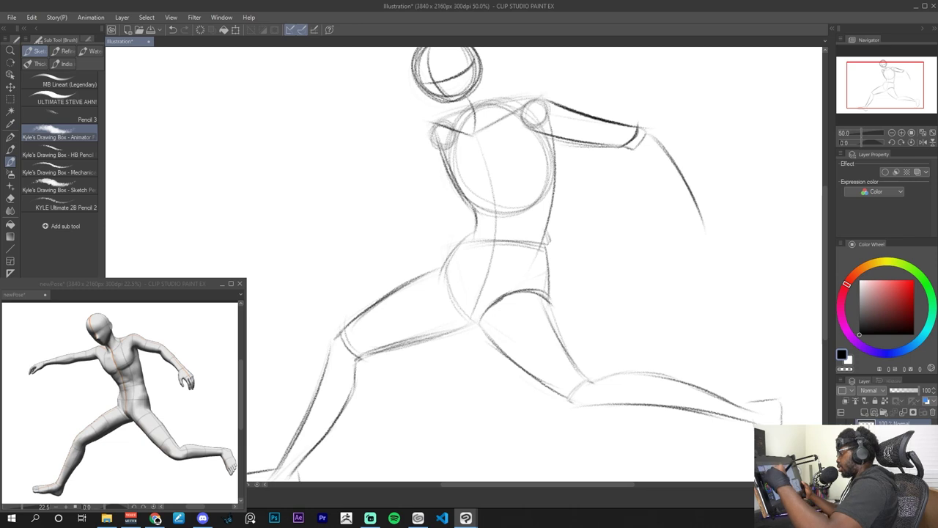
pyautogui.moveTo(646, 175); pyautogui.dragTo(691, 221)
pyautogui.hotkey('ctrl', 'z')
# - Sketch the opposite, outstretched upper arm from its shoulder circle to the elbow, redoing unsuitable strokes
pyautogui.moveTo(410, 137)
pyautogui.mouseDown()
pyautogui.moveTo(482, 134)
pyautogui.moveTo(460, 148)
pyautogui.mouseUp()
pyautogui.hotkey('ctrl', 'z')
pyautogui.moveTo(504, 127); pyautogui.dragTo(425, 154)
pyautogui.hotkey('ctrl', 'z')
pyautogui.moveTo(511, 153); pyautogui.dragTo(430, 169)
pyautogui.hotkey('ctrl', 'z')
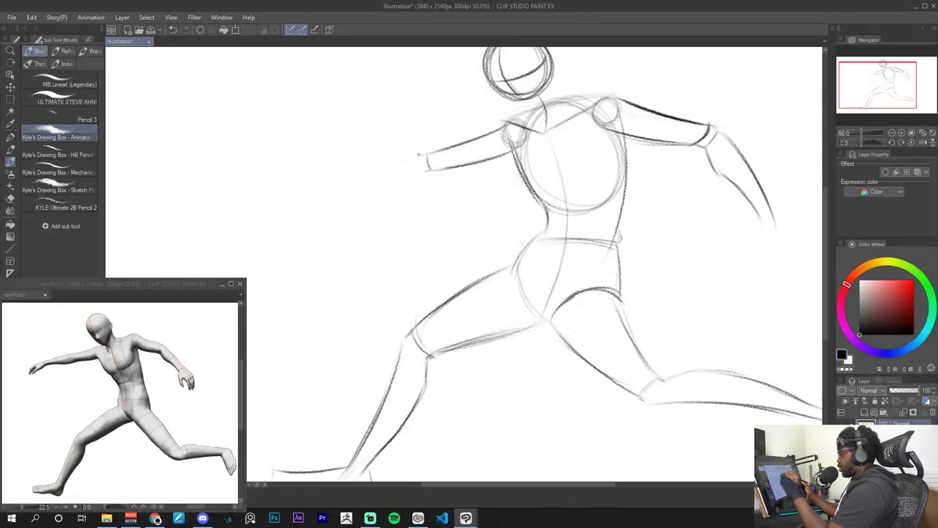
# - Sketch the outstretched arm's forearm tapering from the elbow to the wrist and outline its hand
pyautogui.moveTo(424, 154); pyautogui.dragTo(339, 186)
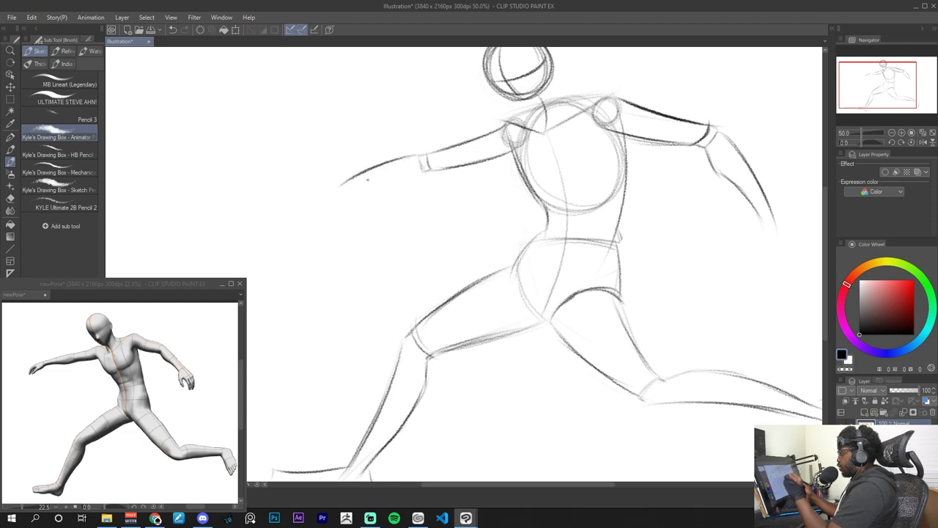
pyautogui.moveTo(422, 173); pyautogui.dragTo(342, 198)
pyautogui.scroll(-2, 744, 320)
pyautogui.moveTo(725, 396); pyautogui.dragTo(682, 408)
pyautogui.scroll(1, 368, 419)
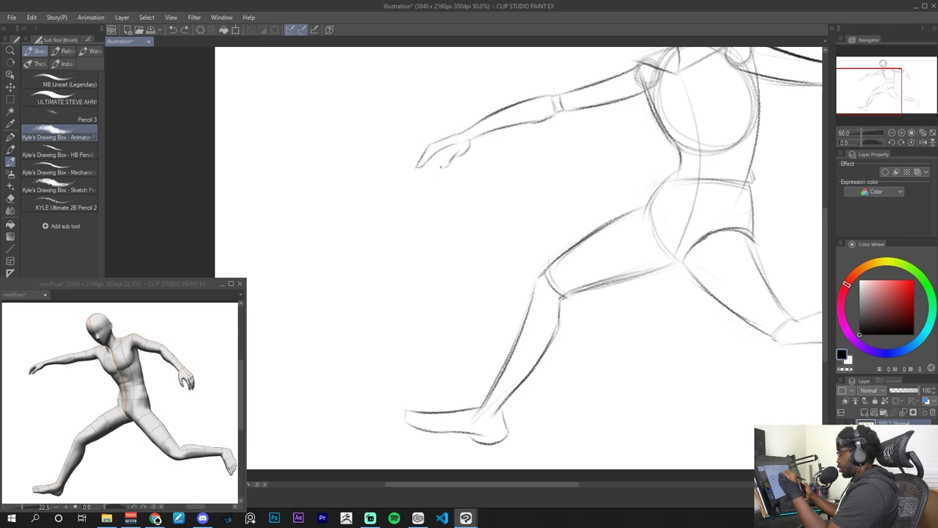
# - Clean up the wrist of the arm on the rear-leg side with the eraser and sketch its hand in pencil
pyautogui.moveTo(441, 166); pyautogui.dragTo(166, 192)
pyautogui.press('e')
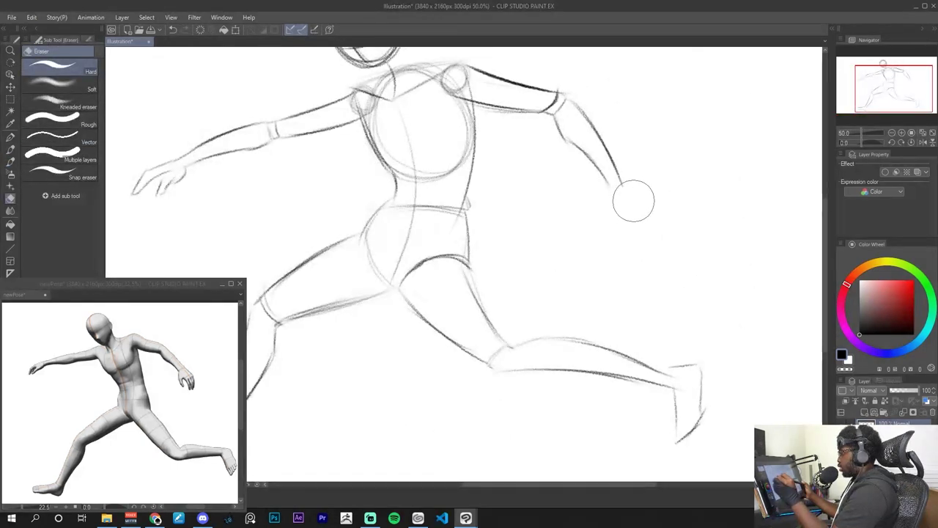
pyautogui.press('b')
pyautogui.moveTo(610, 189); pyautogui.dragTo(610, 217)
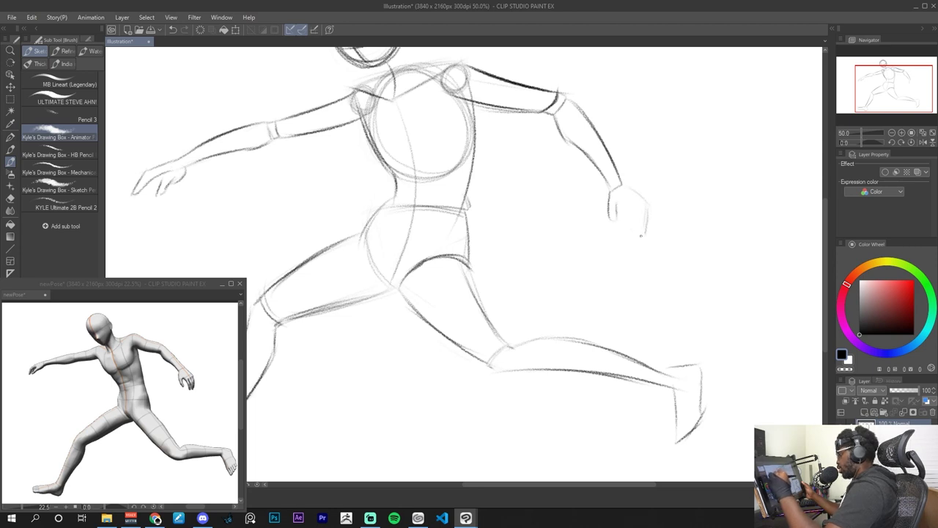
pyautogui.moveTo(656, 313); pyautogui.dragTo(685, 291)
# - Sketch the jawline beneath the head circle, joining both sides of the face at the chin
pyautogui.hotkey('ctrl', '+')
pyautogui.moveTo(645, 227); pyautogui.dragTo(672, 421)
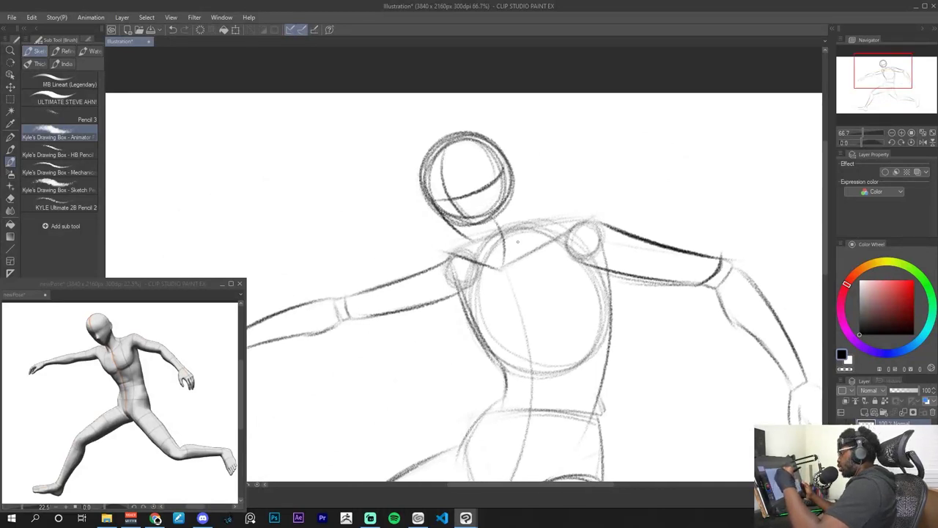
pyautogui.moveTo(419, 175)
pyautogui.mouseDown()
pyautogui.moveTo(430, 204)
pyautogui.moveTo(479, 247)
pyautogui.mouseUp()
pyautogui.hotkey('ctrl', 'z')
pyautogui.hotkey('ctrl', 'z')
pyautogui.moveTo(424, 195)
pyautogui.mouseDown()
pyautogui.moveTo(484, 242)
pyautogui.moveTo(474, 241)
pyautogui.moveTo(494, 240)
pyautogui.mouseUp()
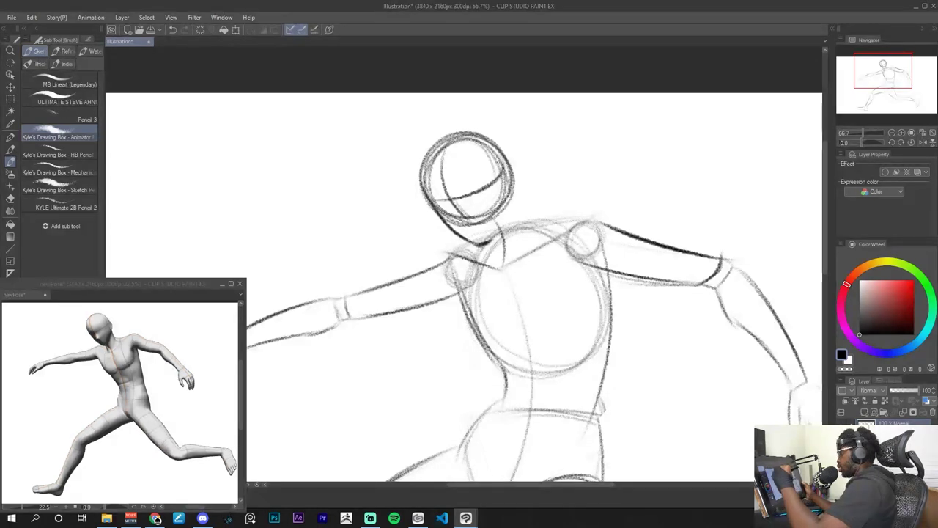
pyautogui.moveTo(501, 152); pyautogui.dragTo(512, 213)
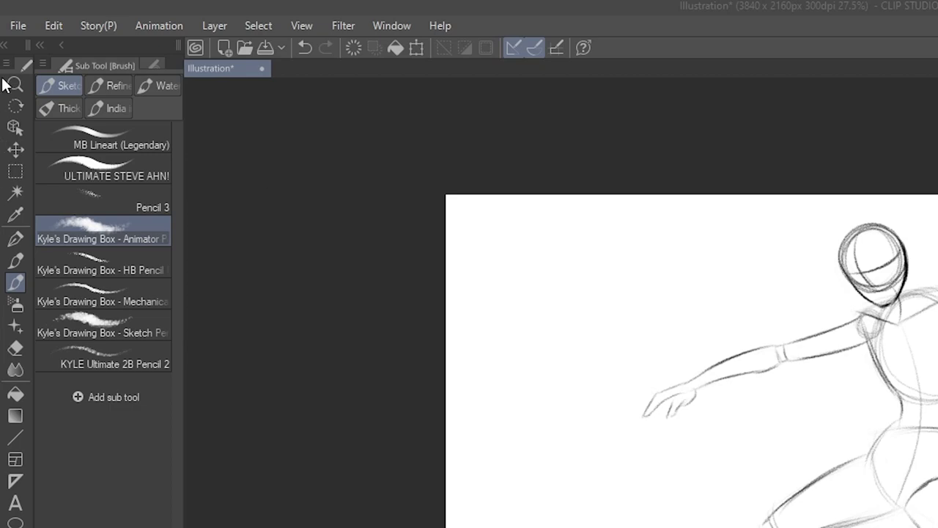
# - Save the drawing as a PNG file named Illustration
pyautogui.click(19, 28)
pyautogui.click(223, 182)
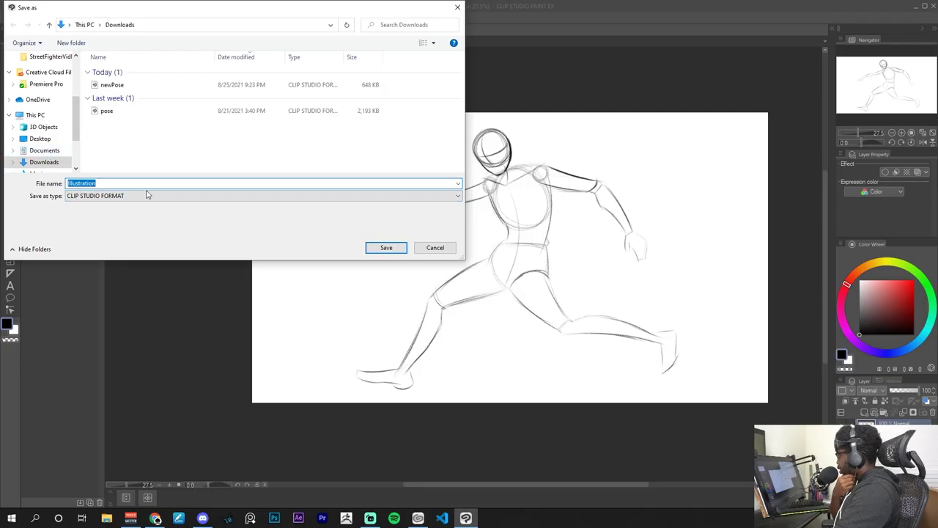
pyautogui.click(166, 199)
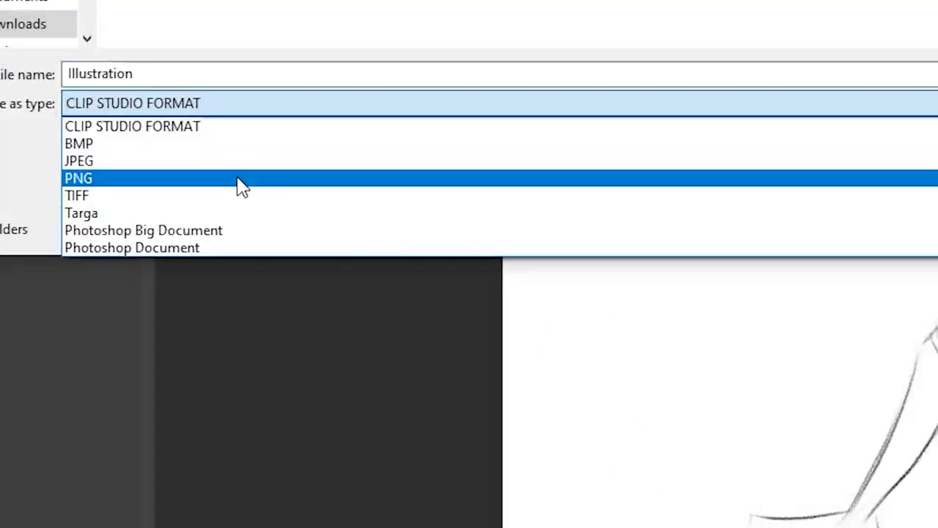
pyautogui.click(242, 187)
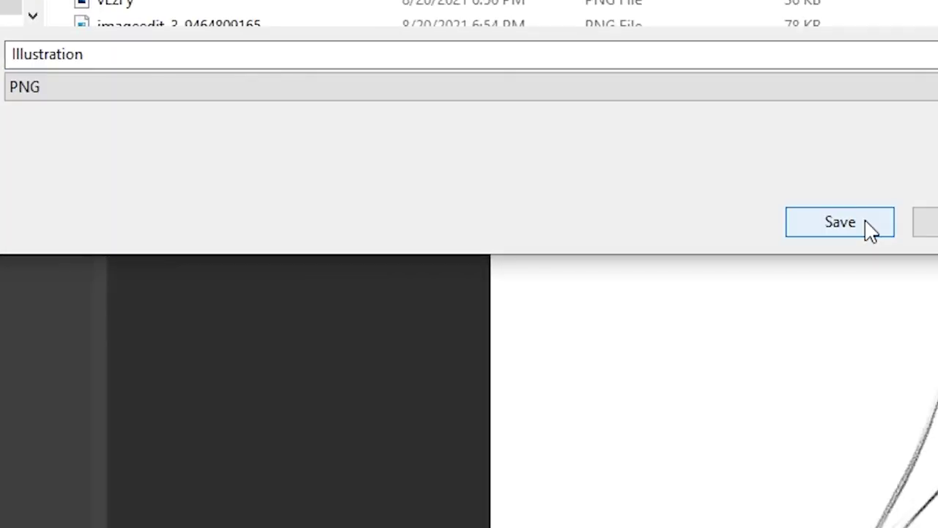
pyautogui.click(868, 227)
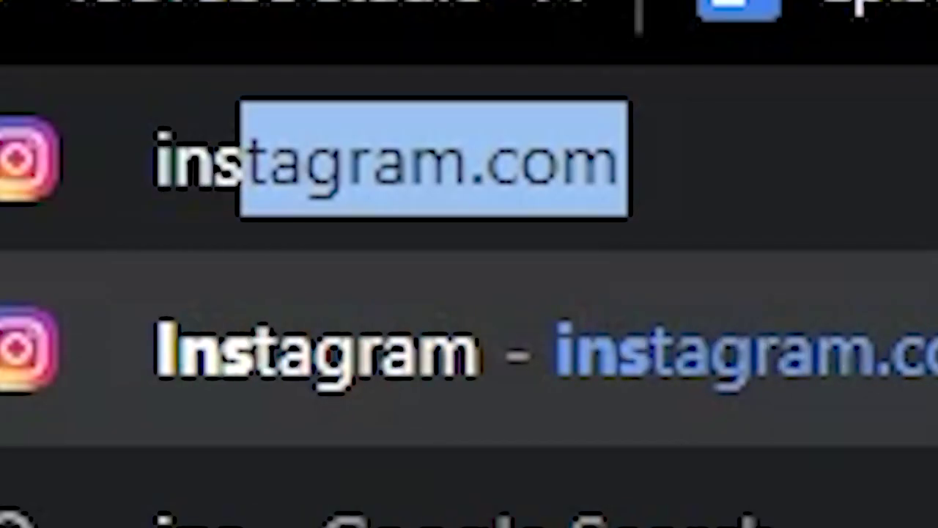
# - Switch to the web browser and open instagram.com
pyautogui.write('ta')
pyautogui.press('Return')
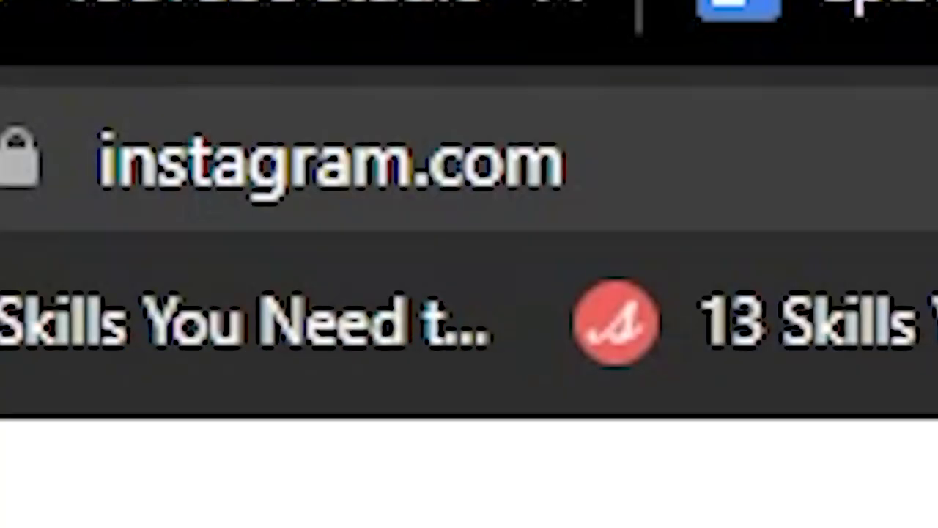